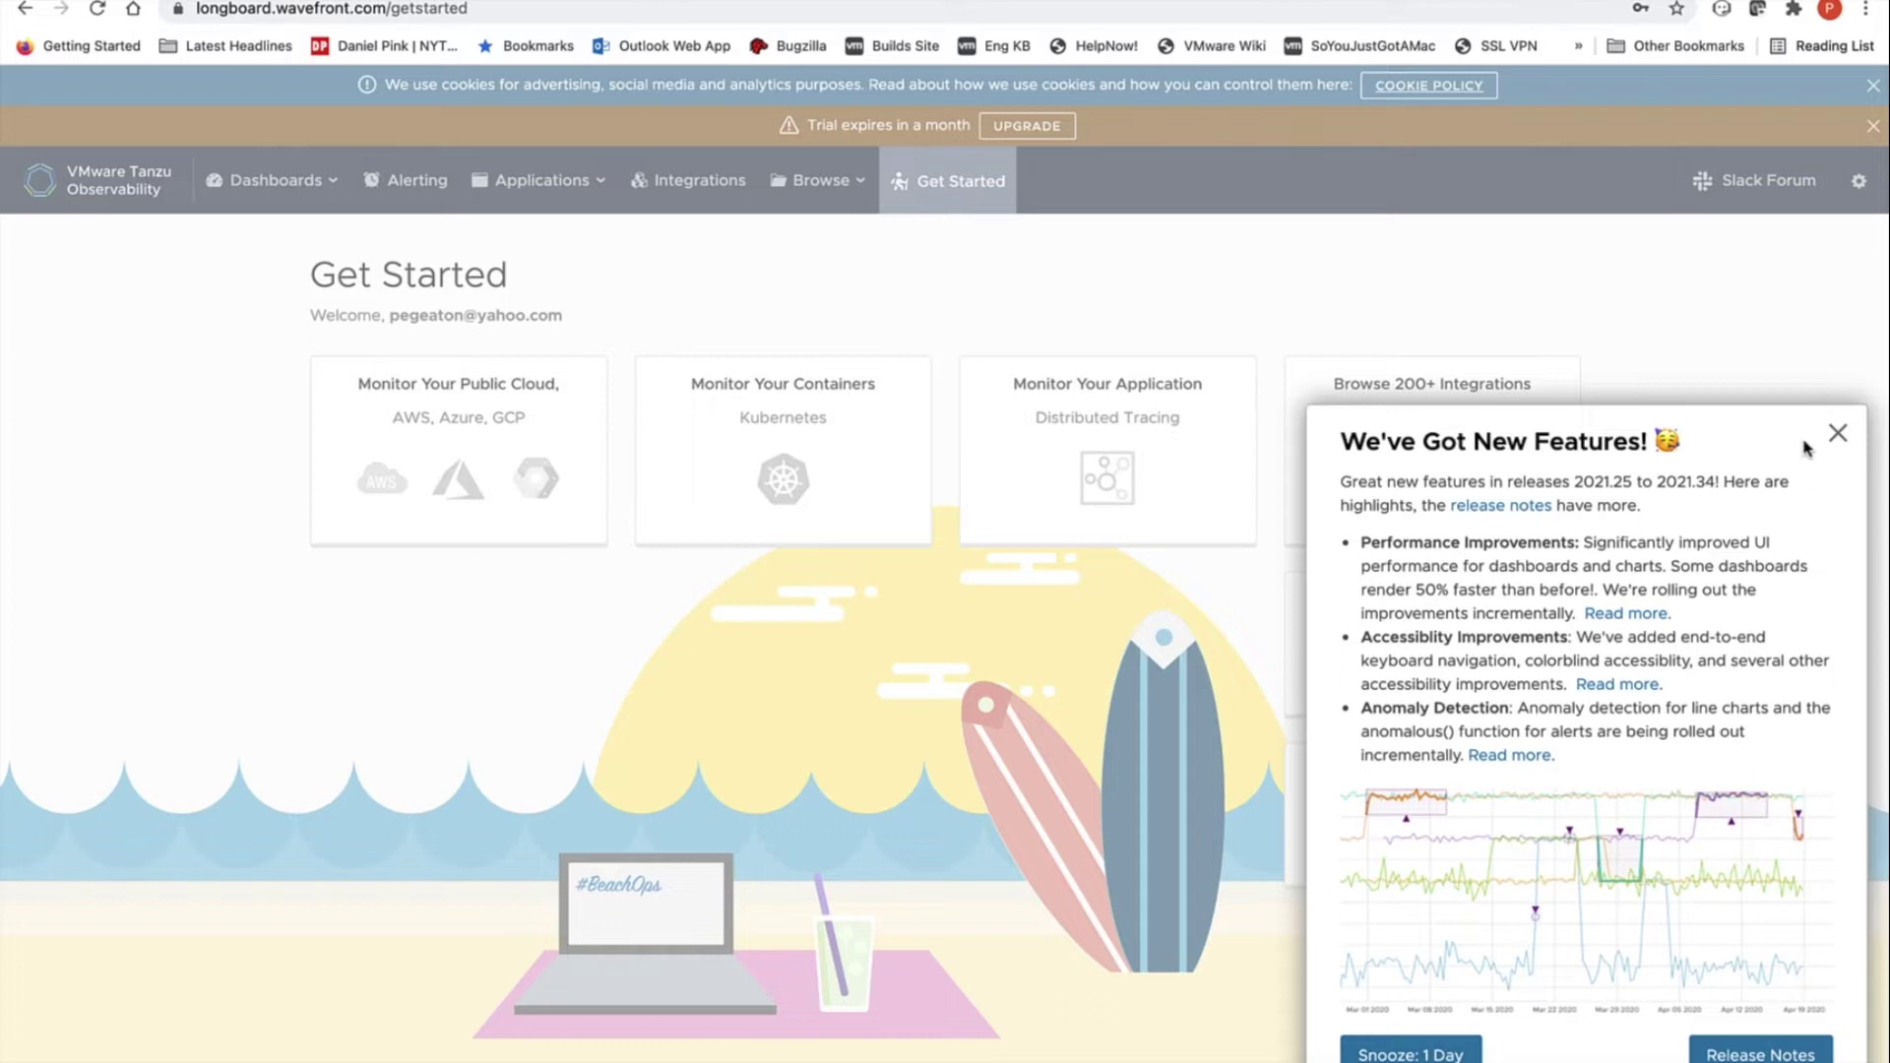
- Snooze the new features announcement for 1 day and dismiss the cookie notice and the trial expiry banner
left_click(1425, 1053)
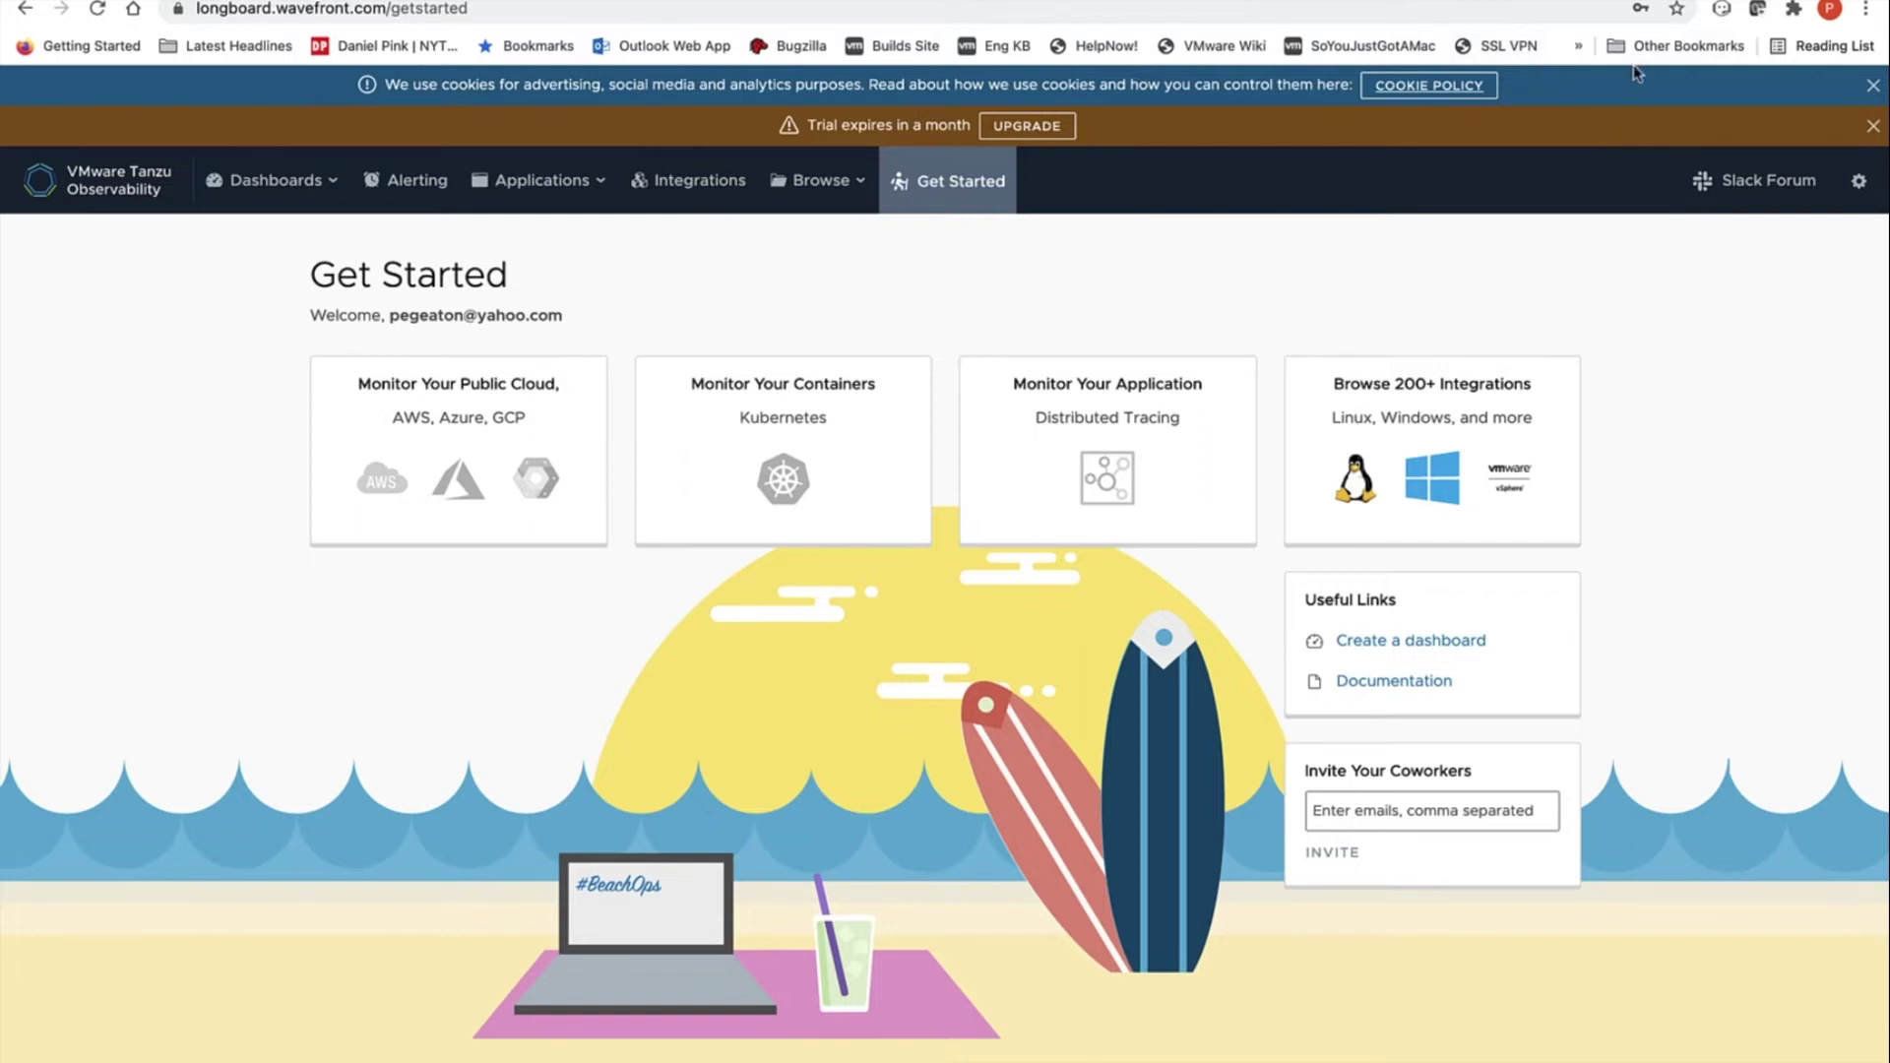
left_click(1873, 87)
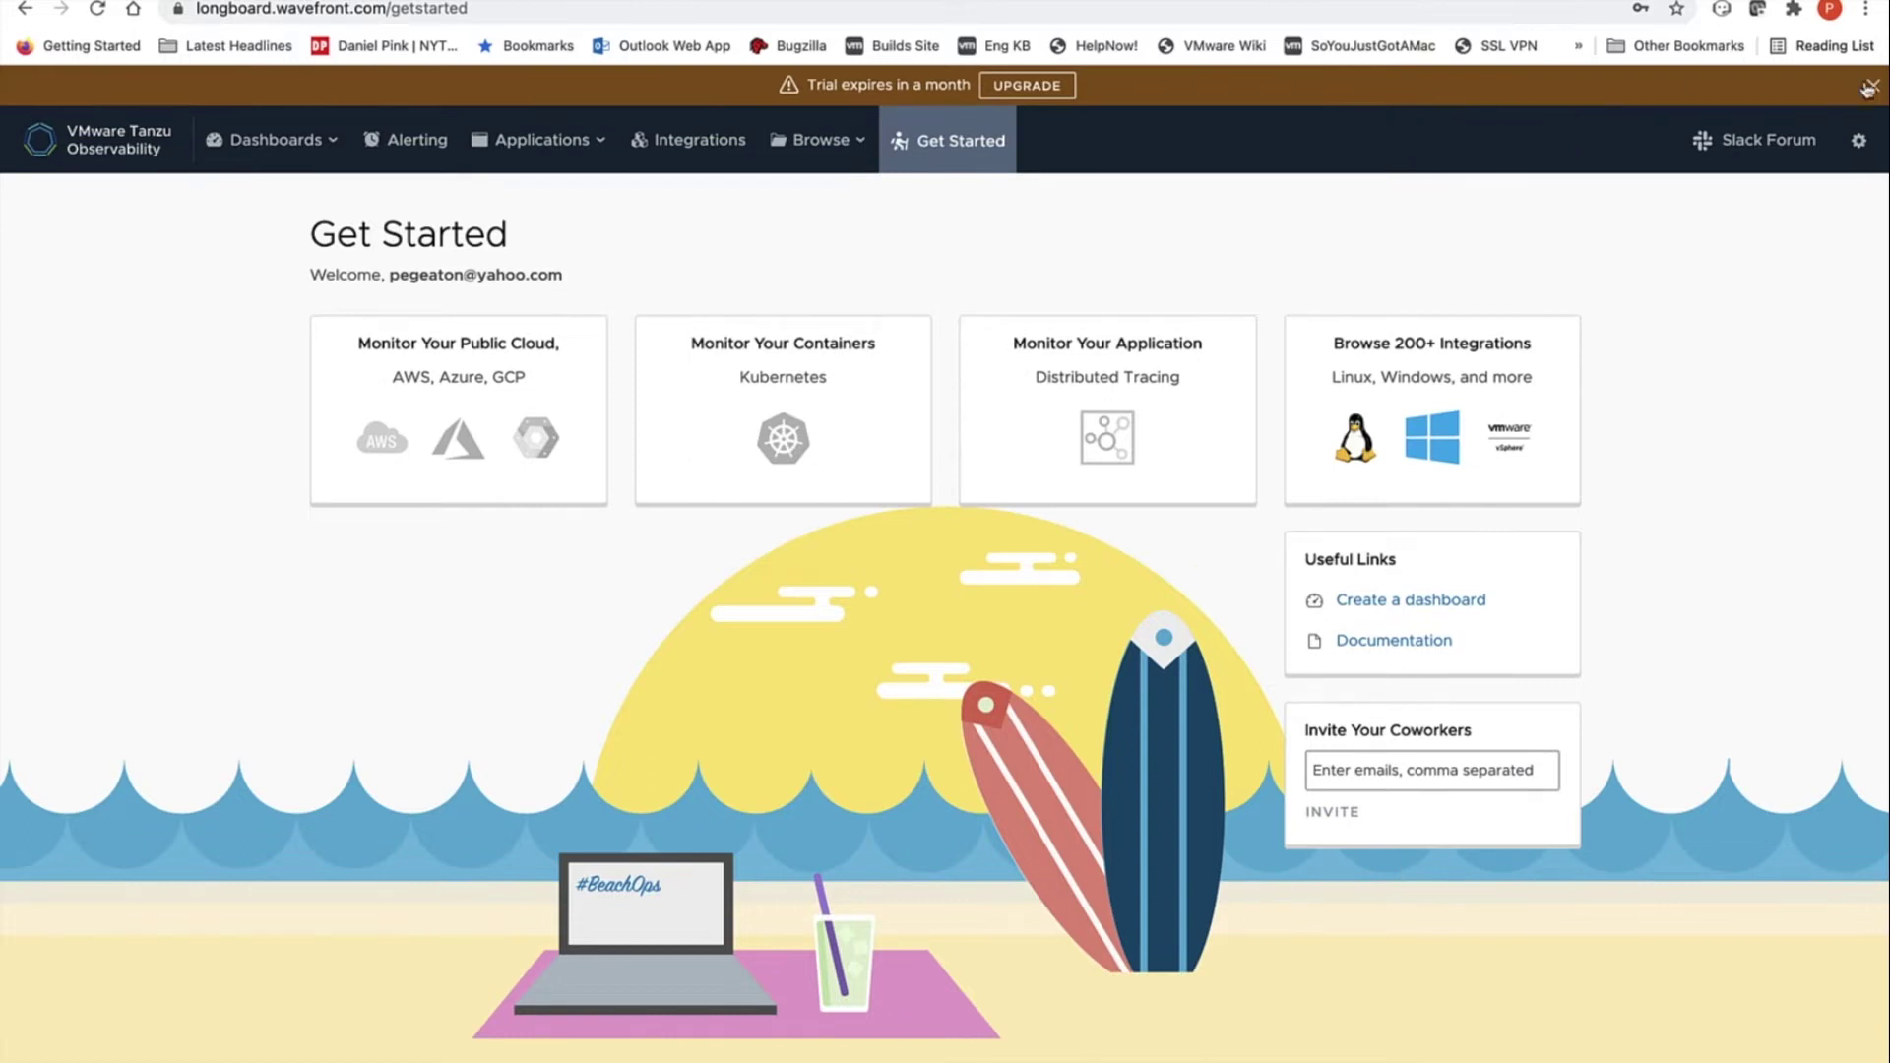
left_click(1869, 87)
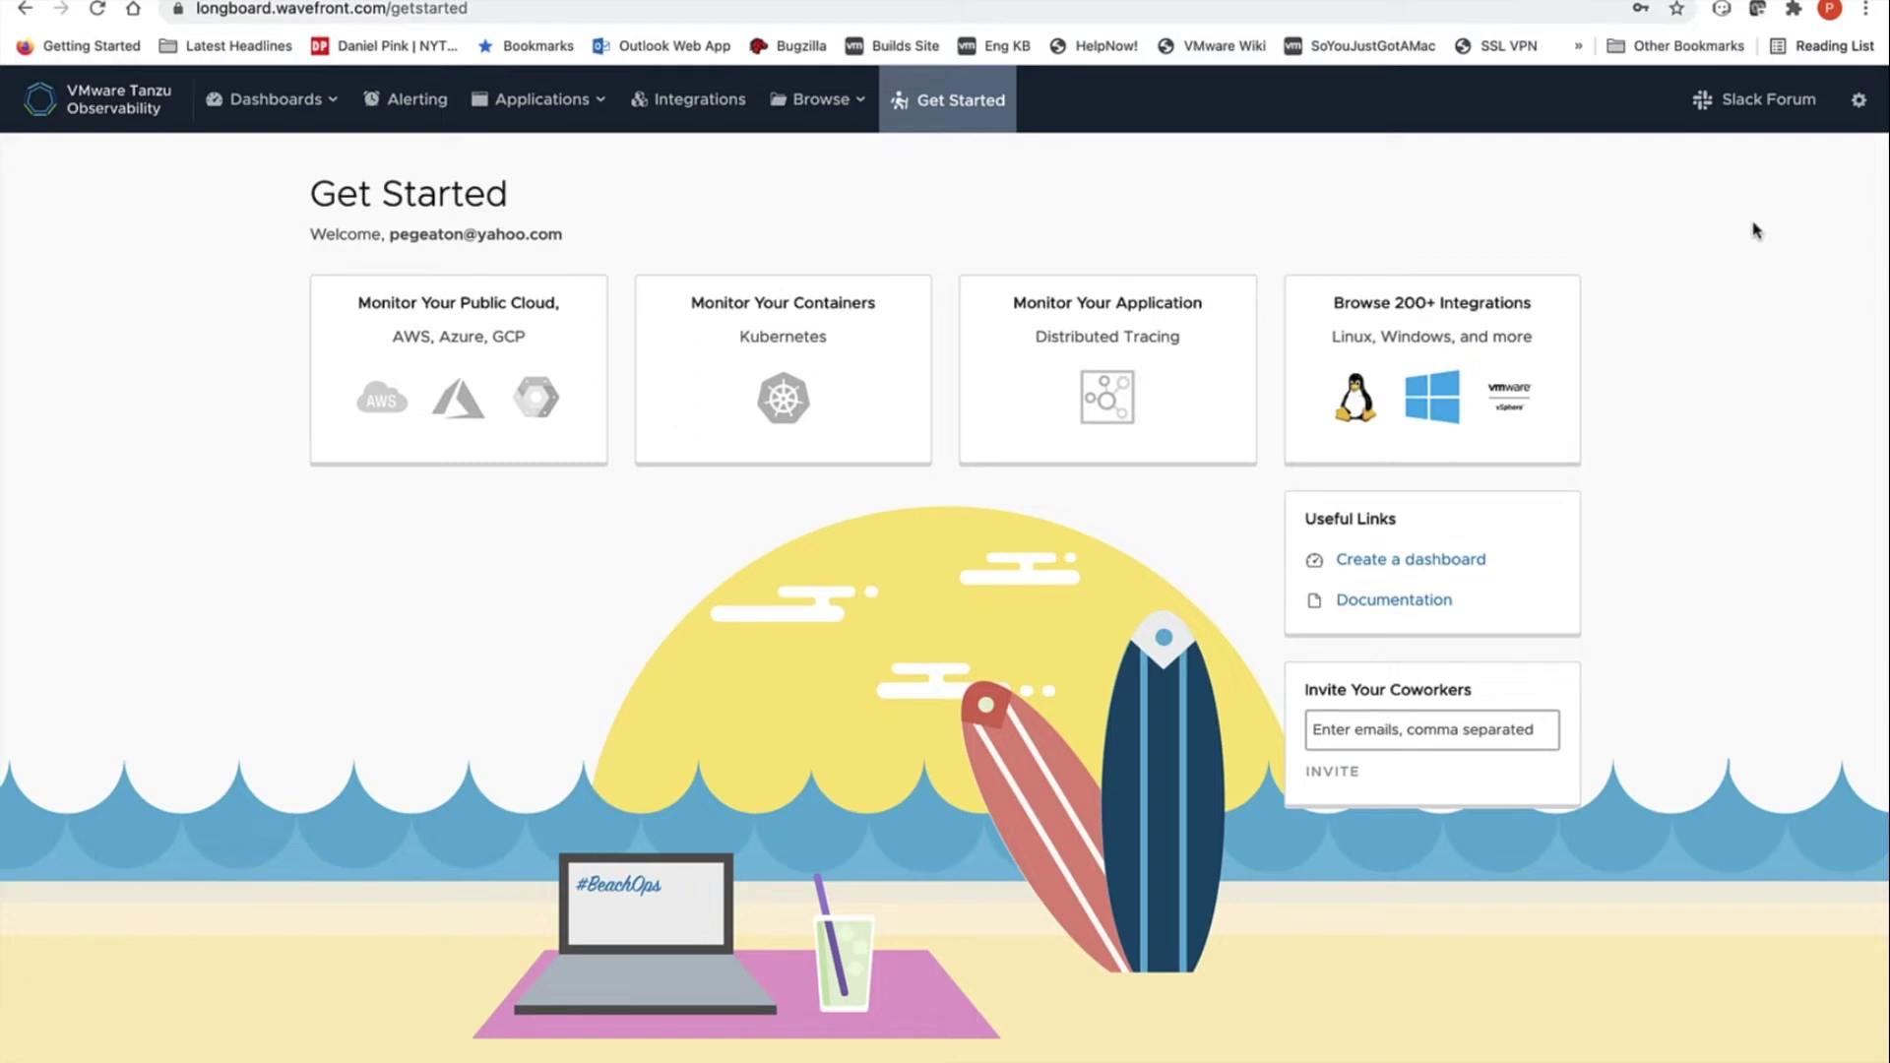
- Switch the display theme to Dark in the user profile and collapse the help pane
left_click(1860, 103)
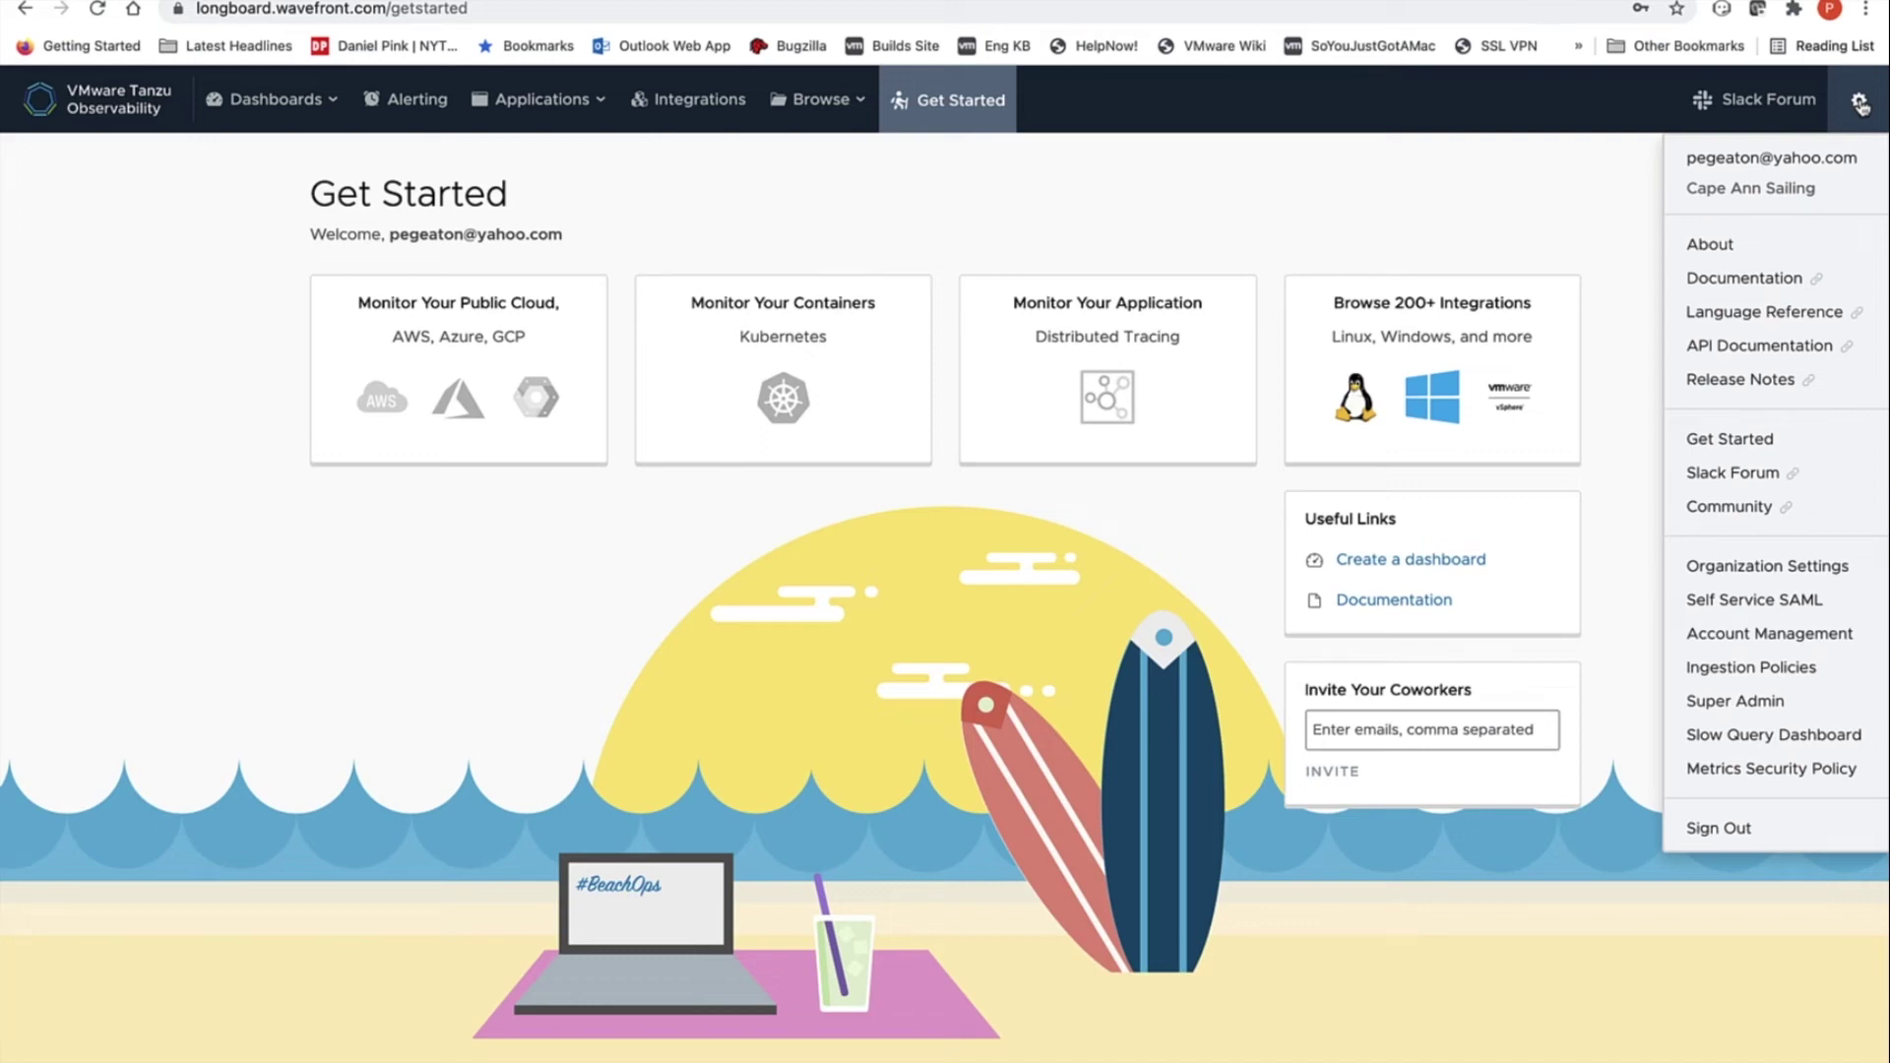
left_click(1806, 160)
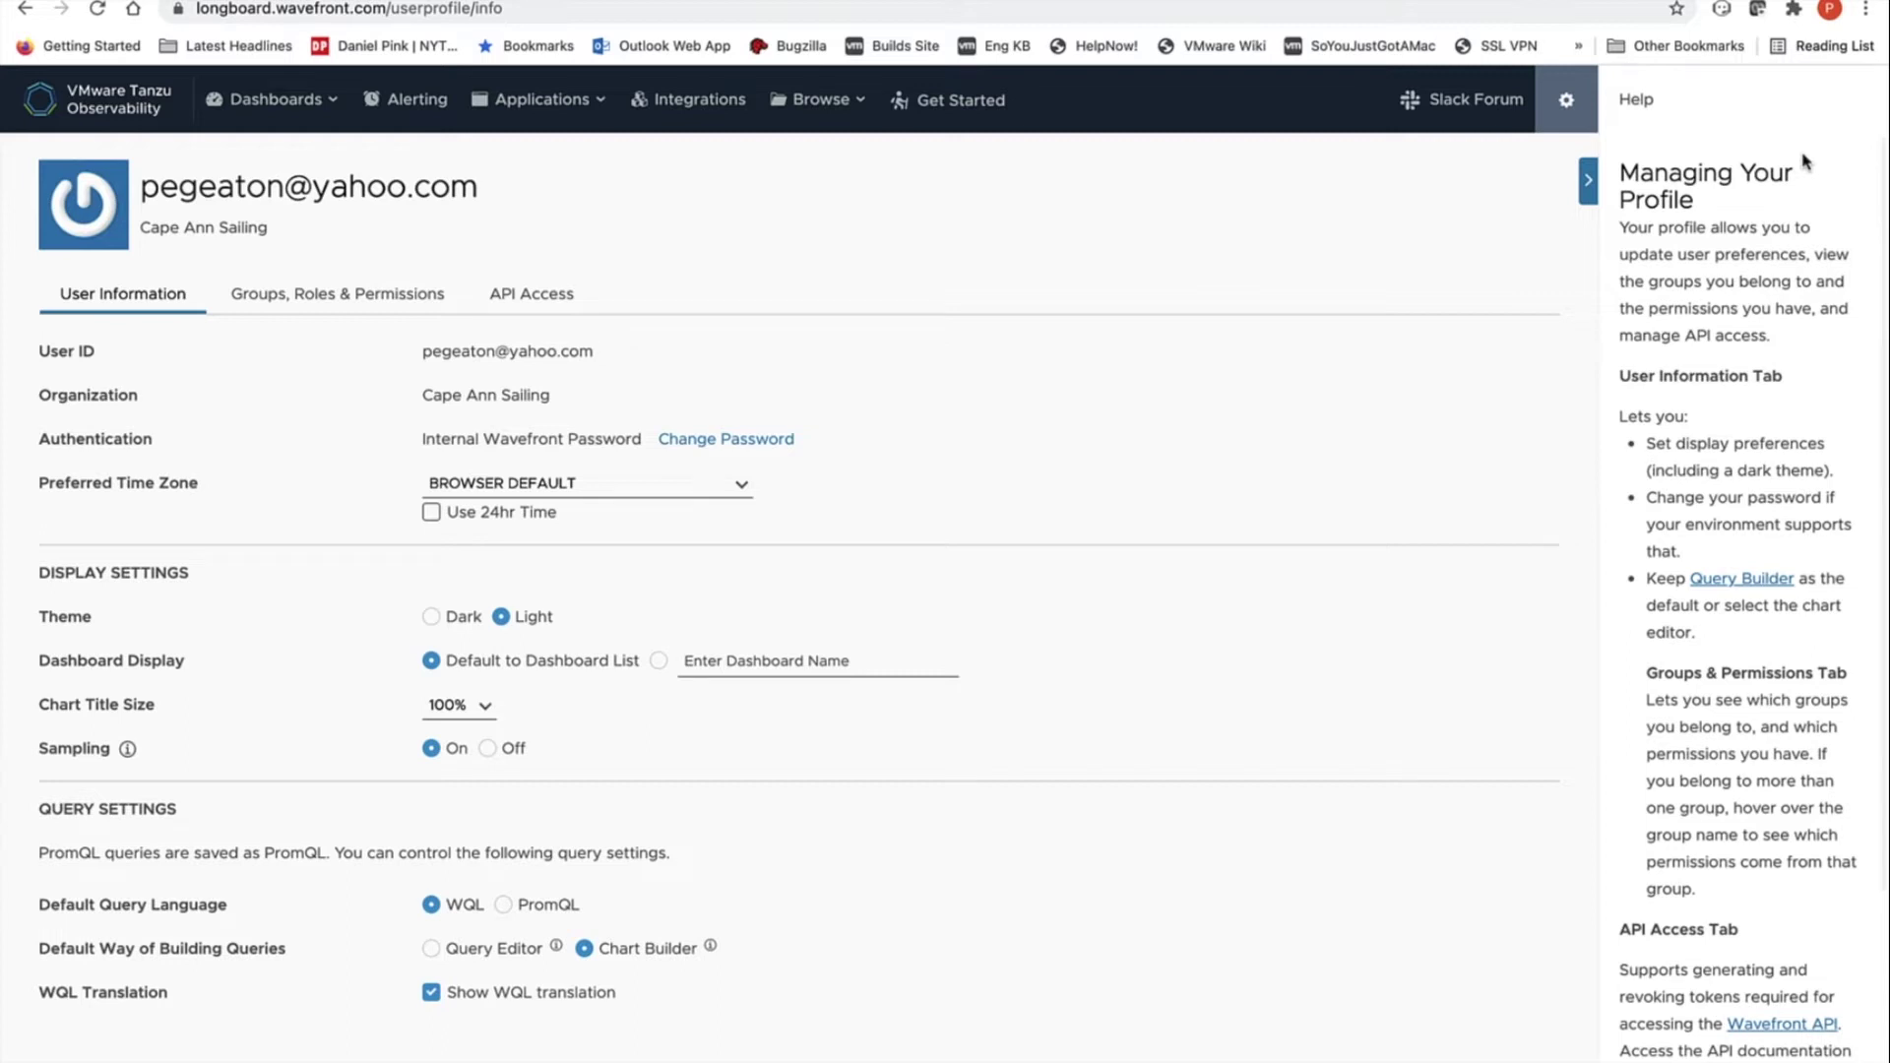
left_click(431, 617)
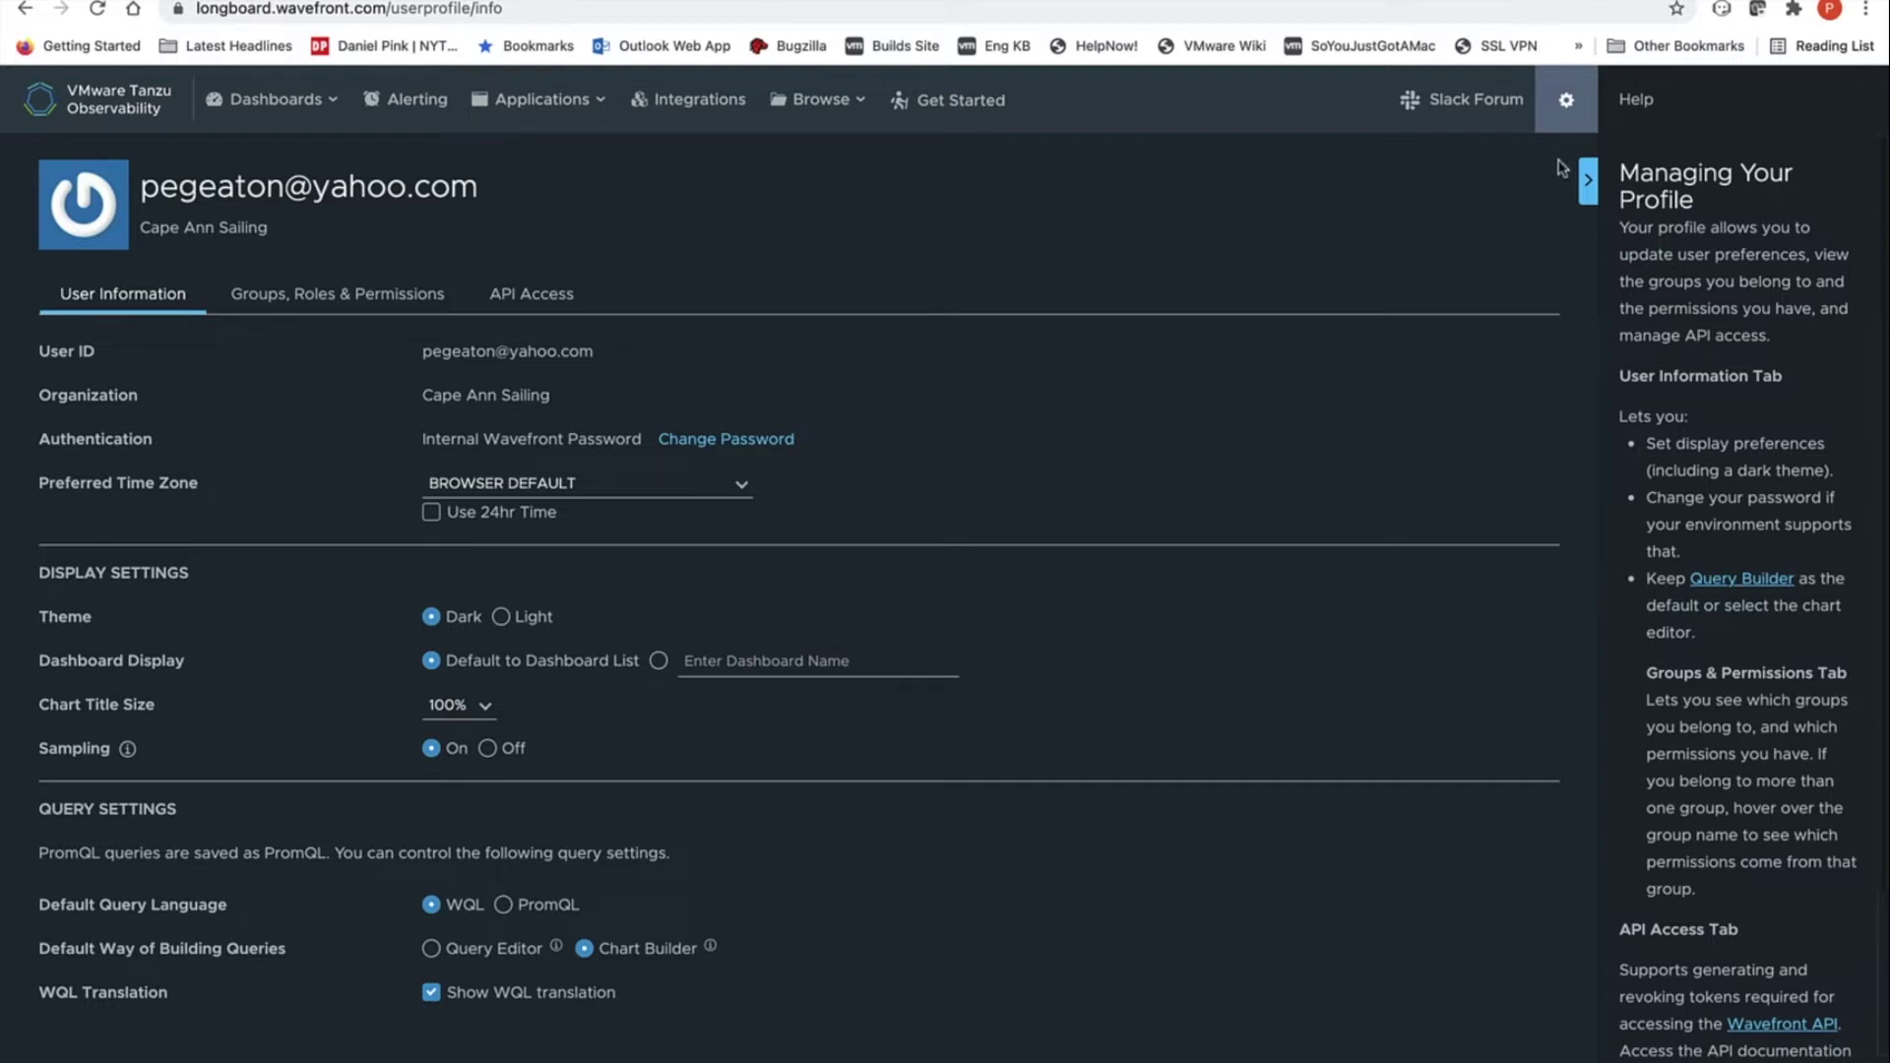
left_click(1589, 182)
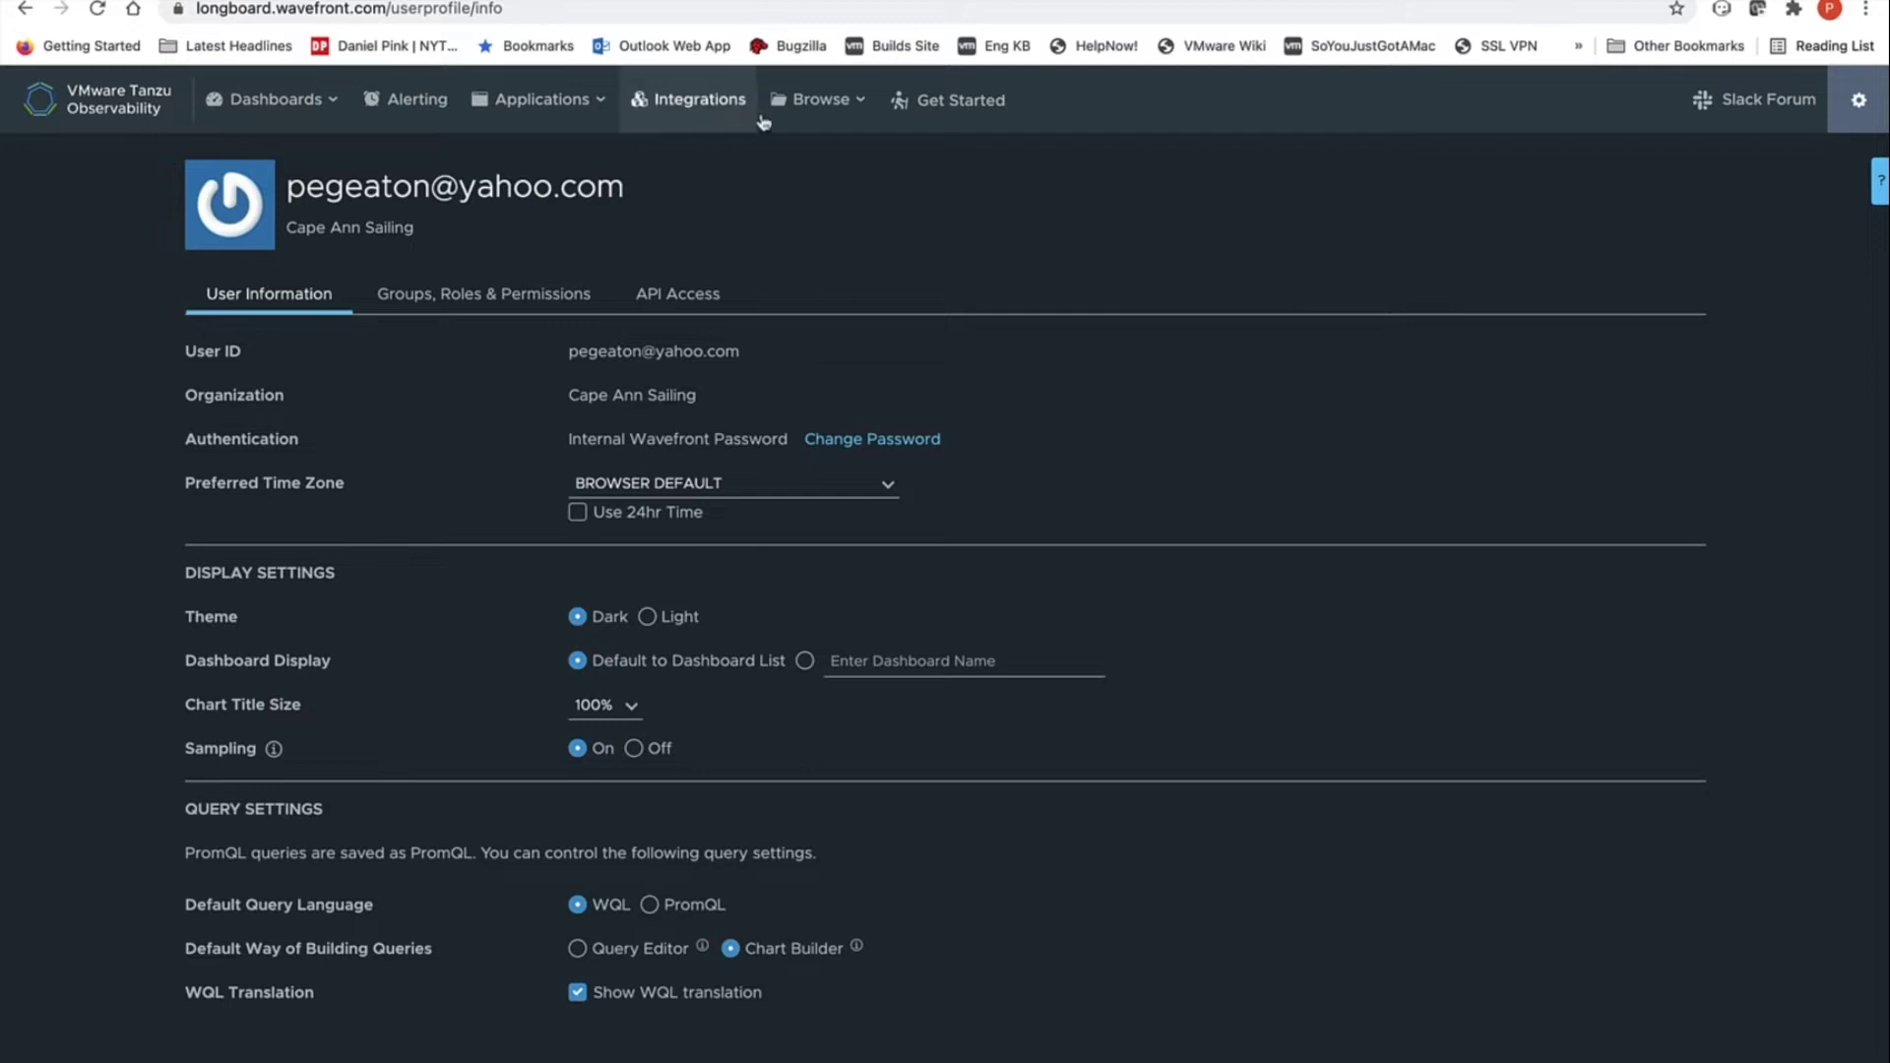
- Browse the integrations catalogue from the Featured group through the Web, Big Data and Cloud groups
left_click(695, 108)
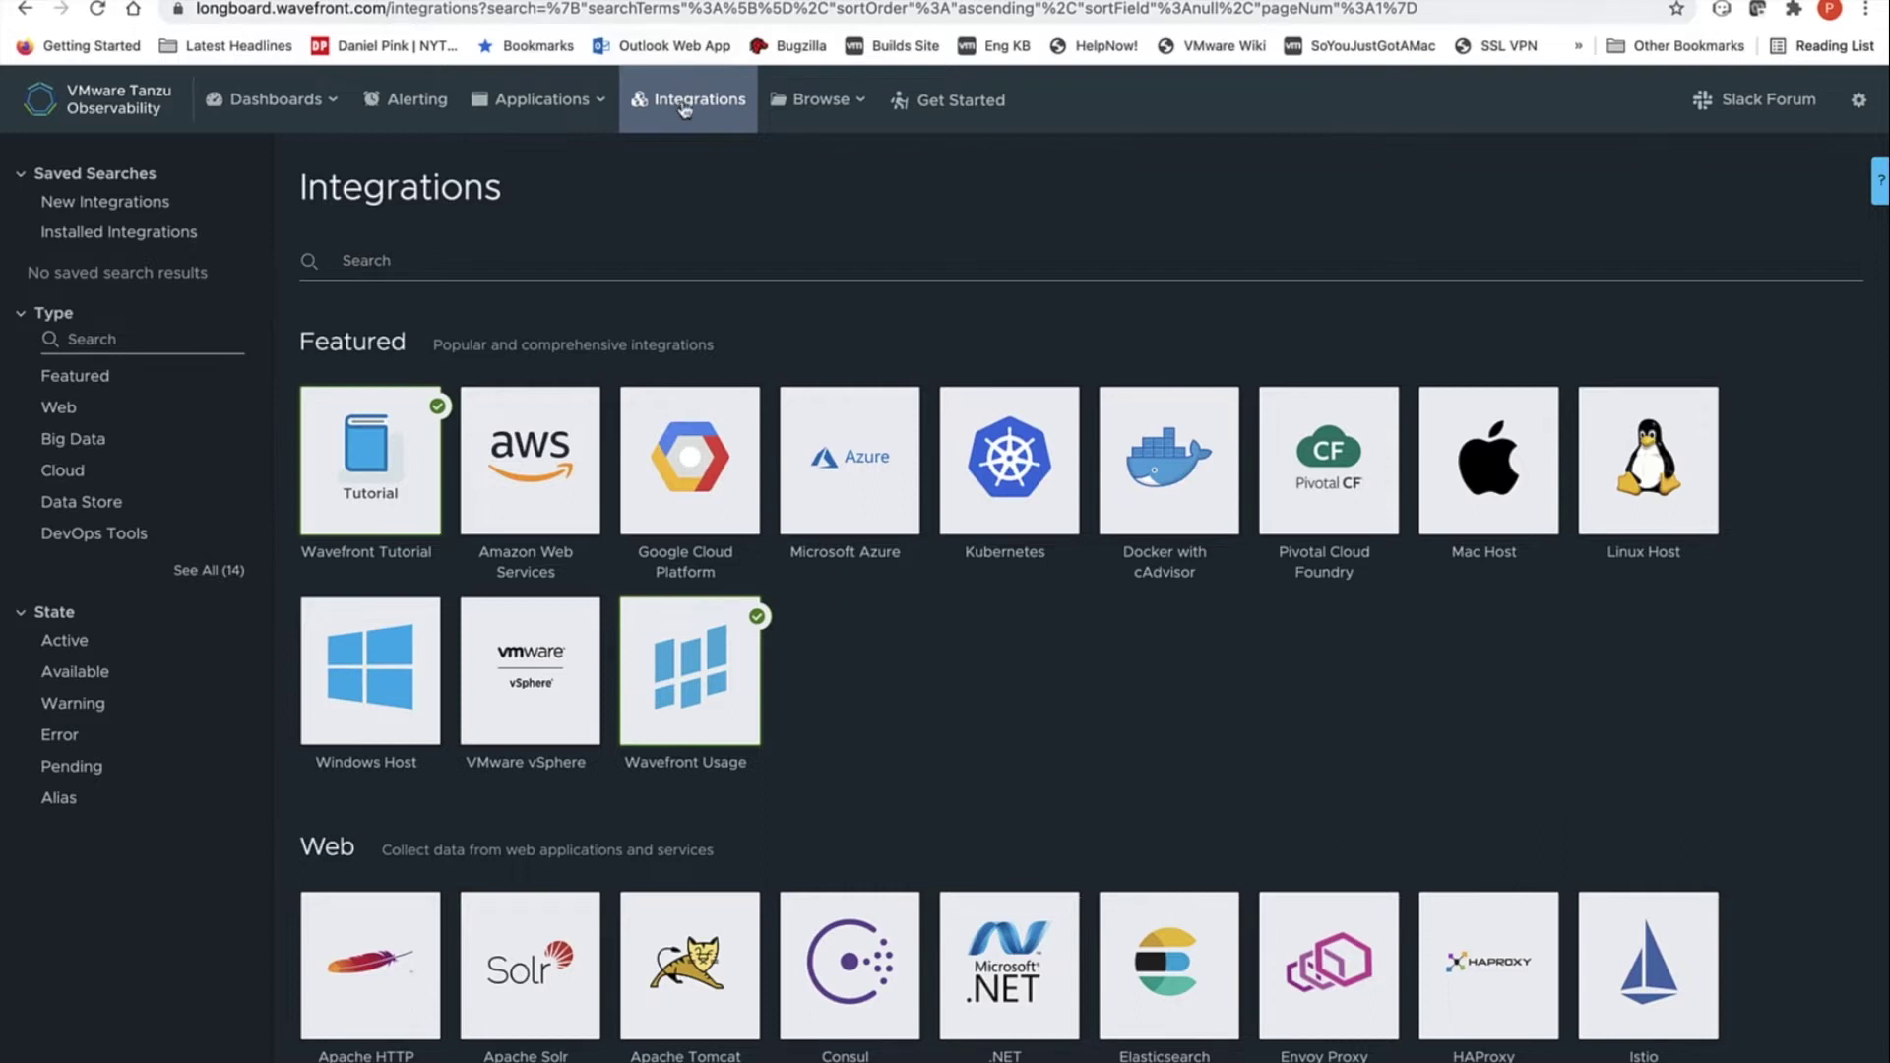
scroll(772, 293, "down", 7)
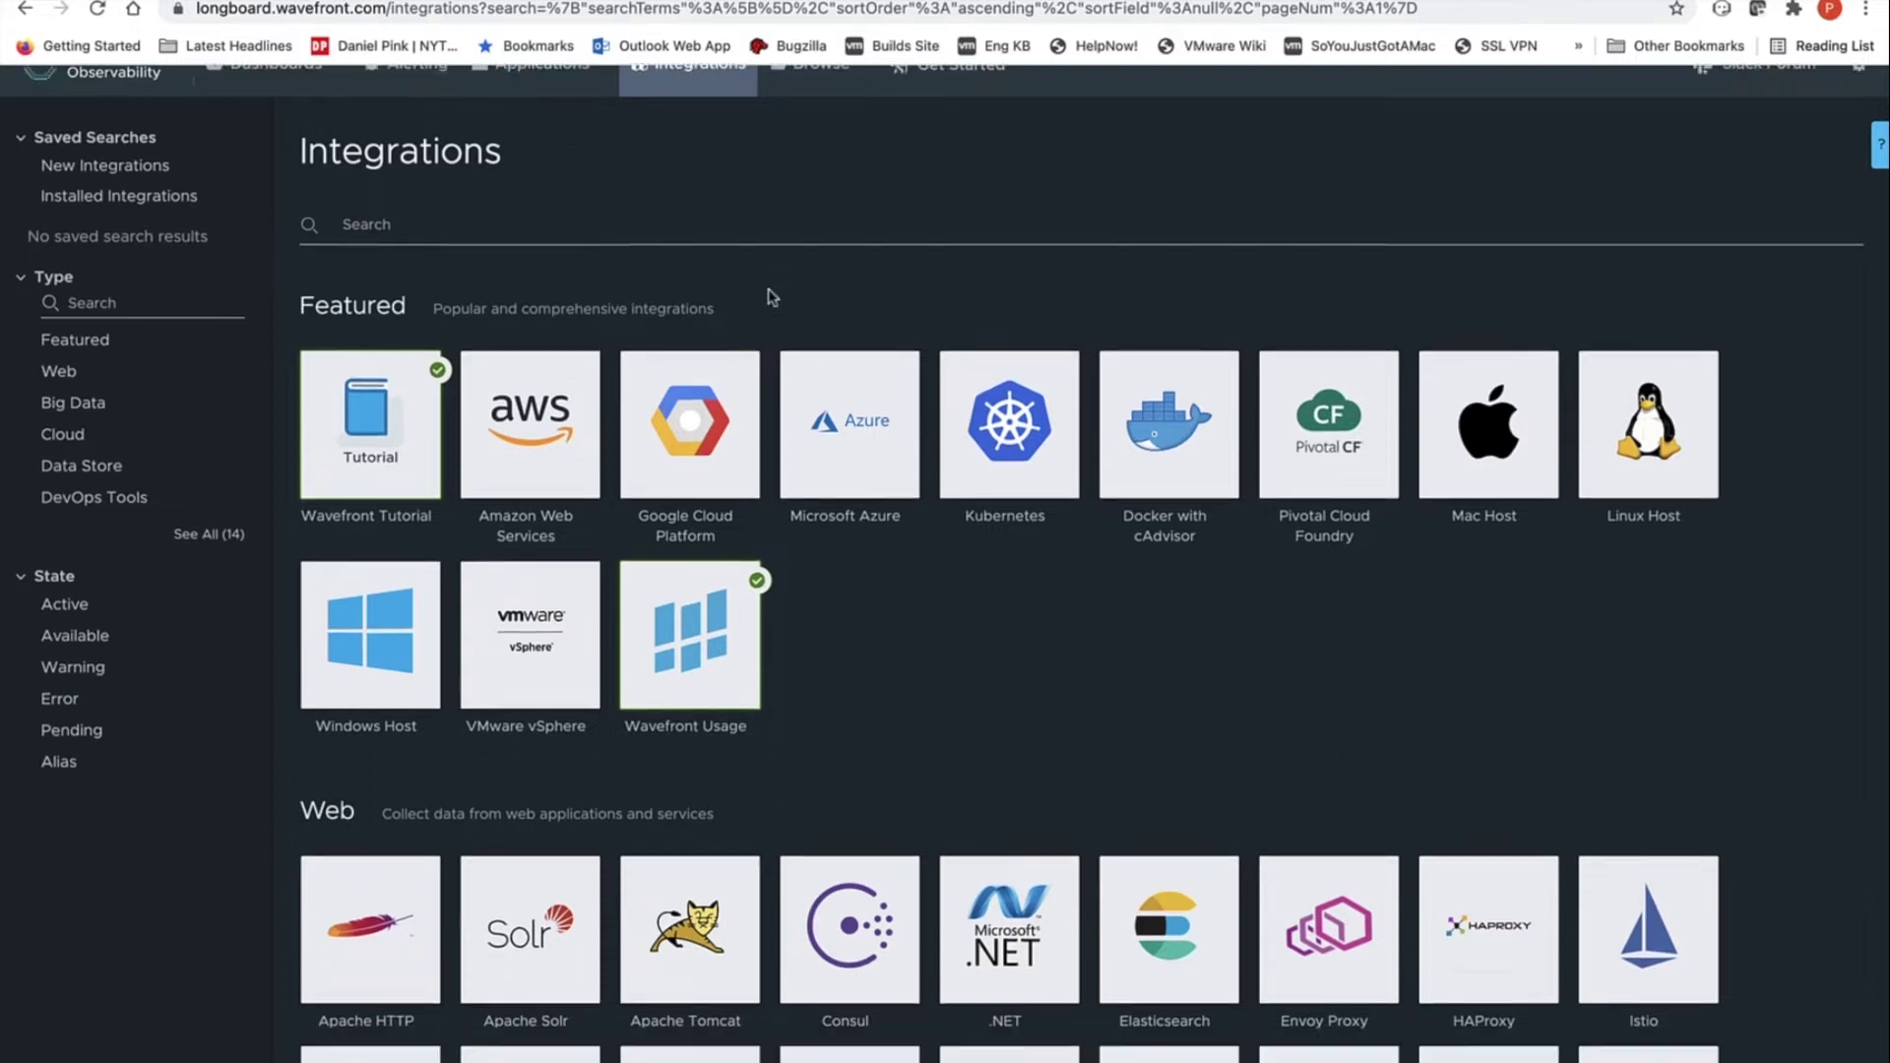
scroll(772, 296, "down", 7)
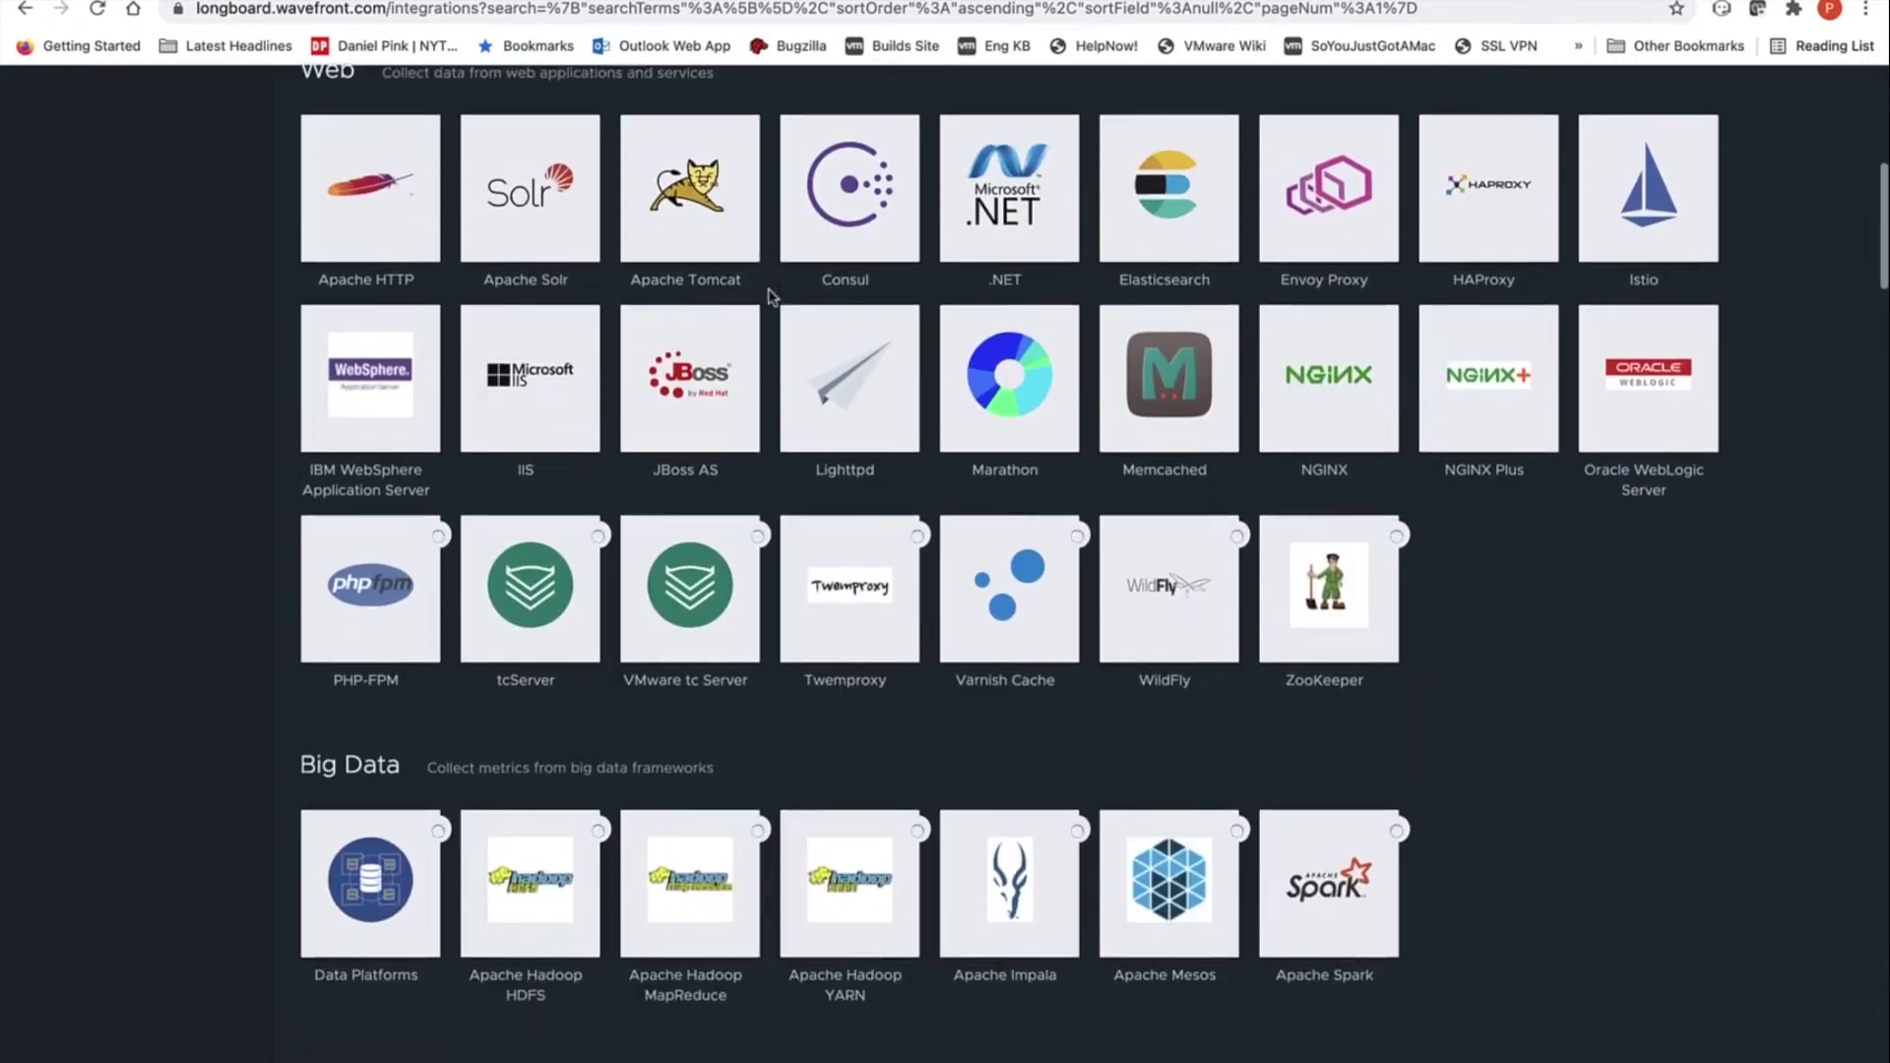
scroll(772, 296, "down", 13)
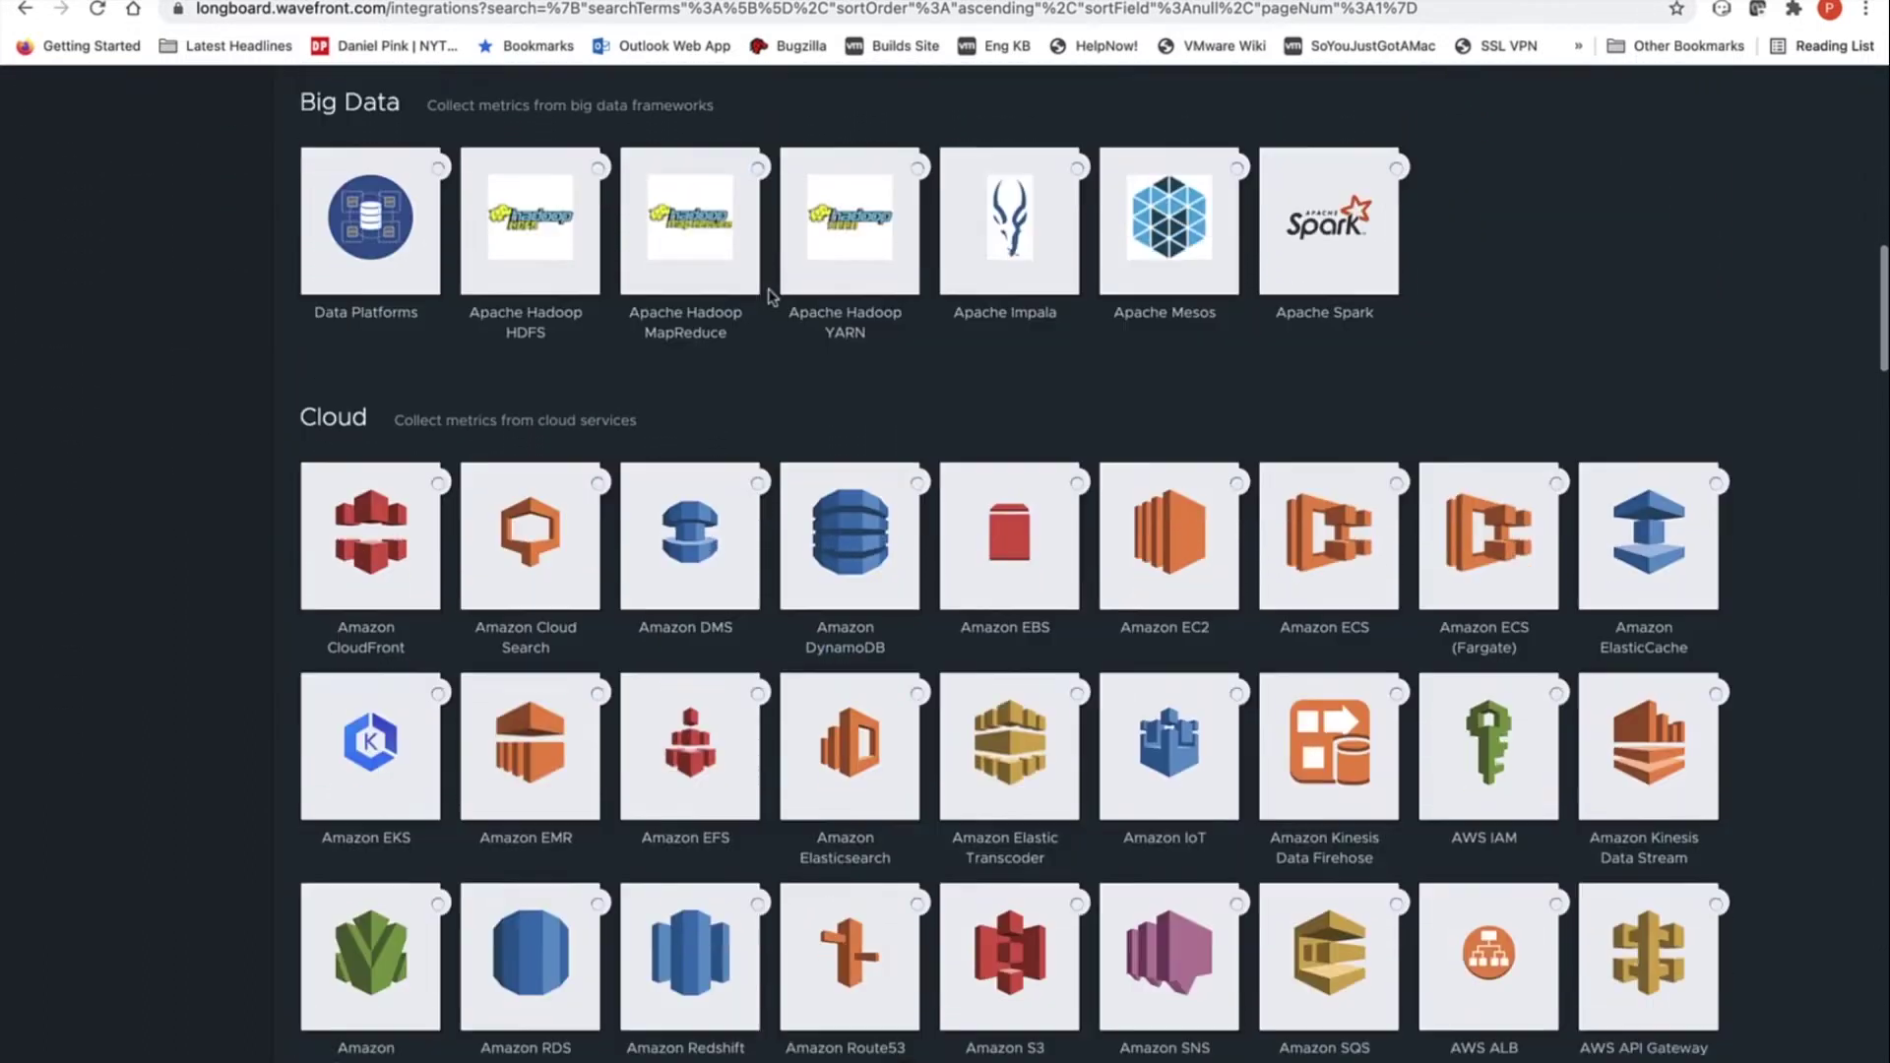
scroll(772, 296, "down", 10)
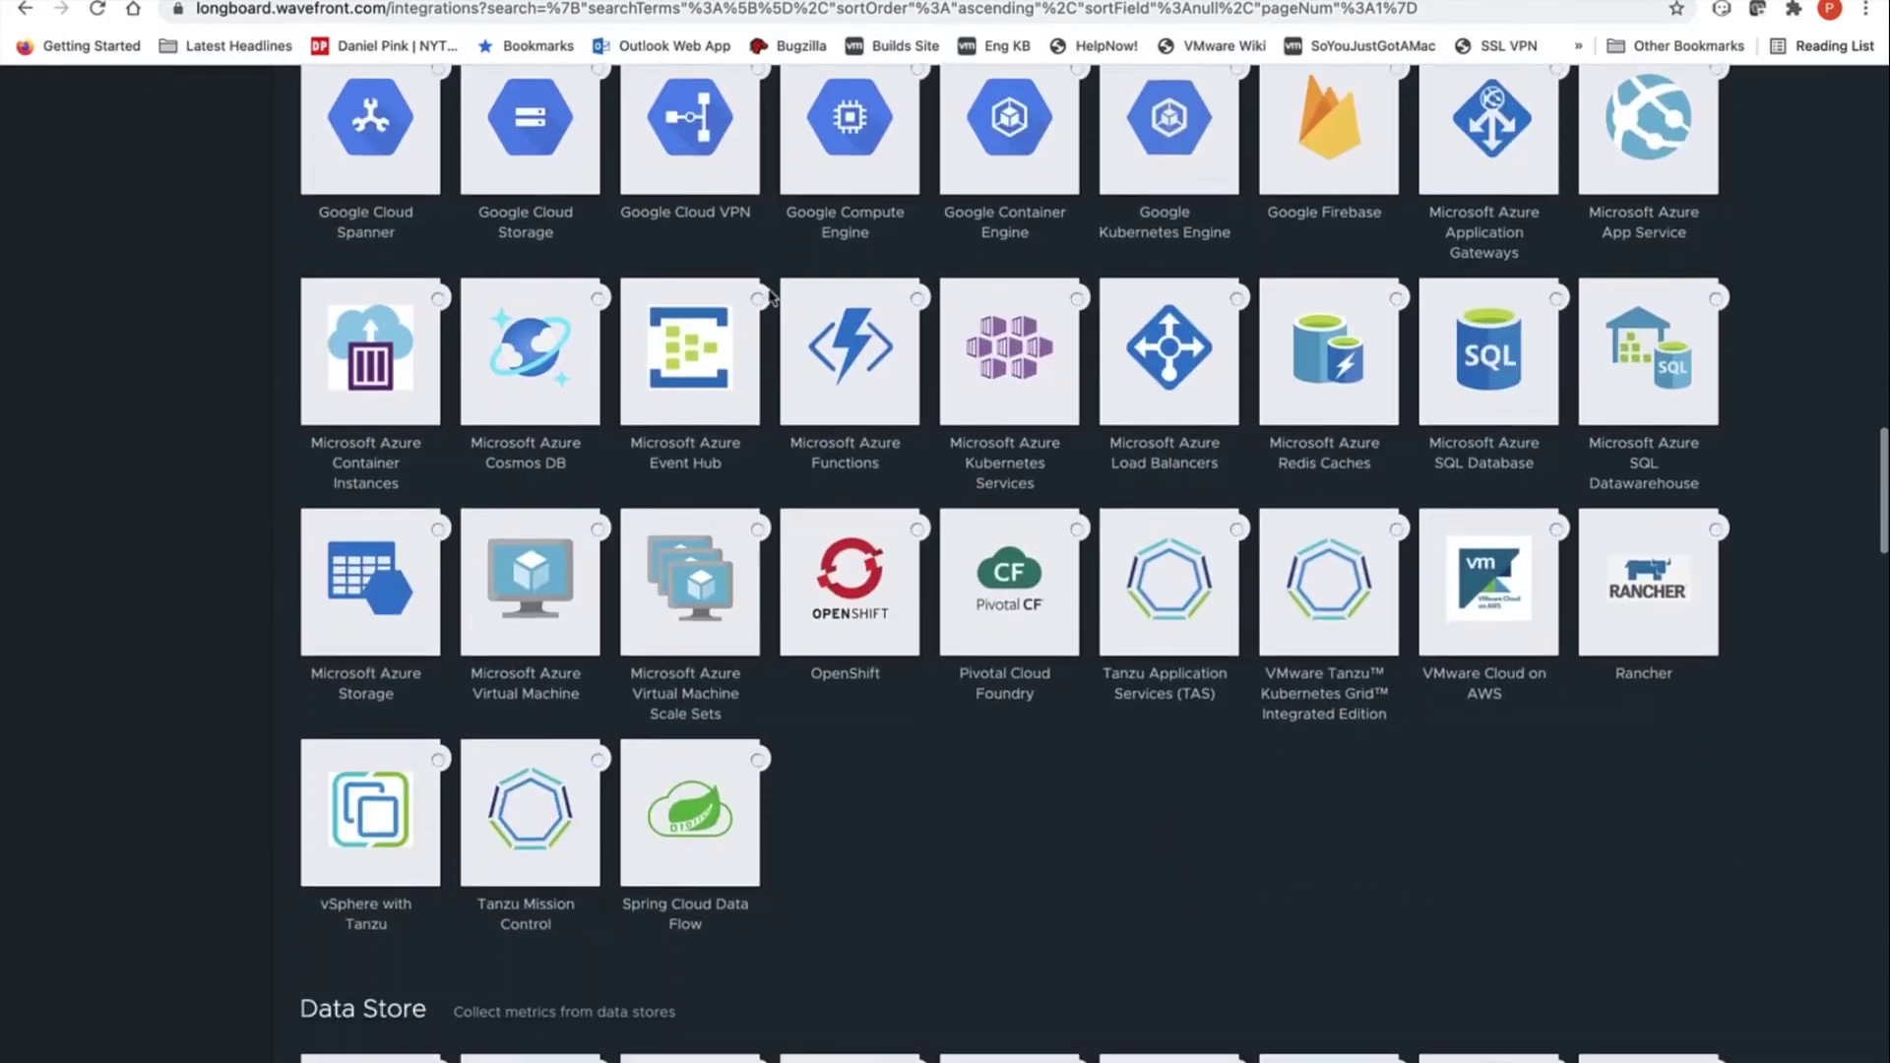
scroll(772, 296, "up", 20)
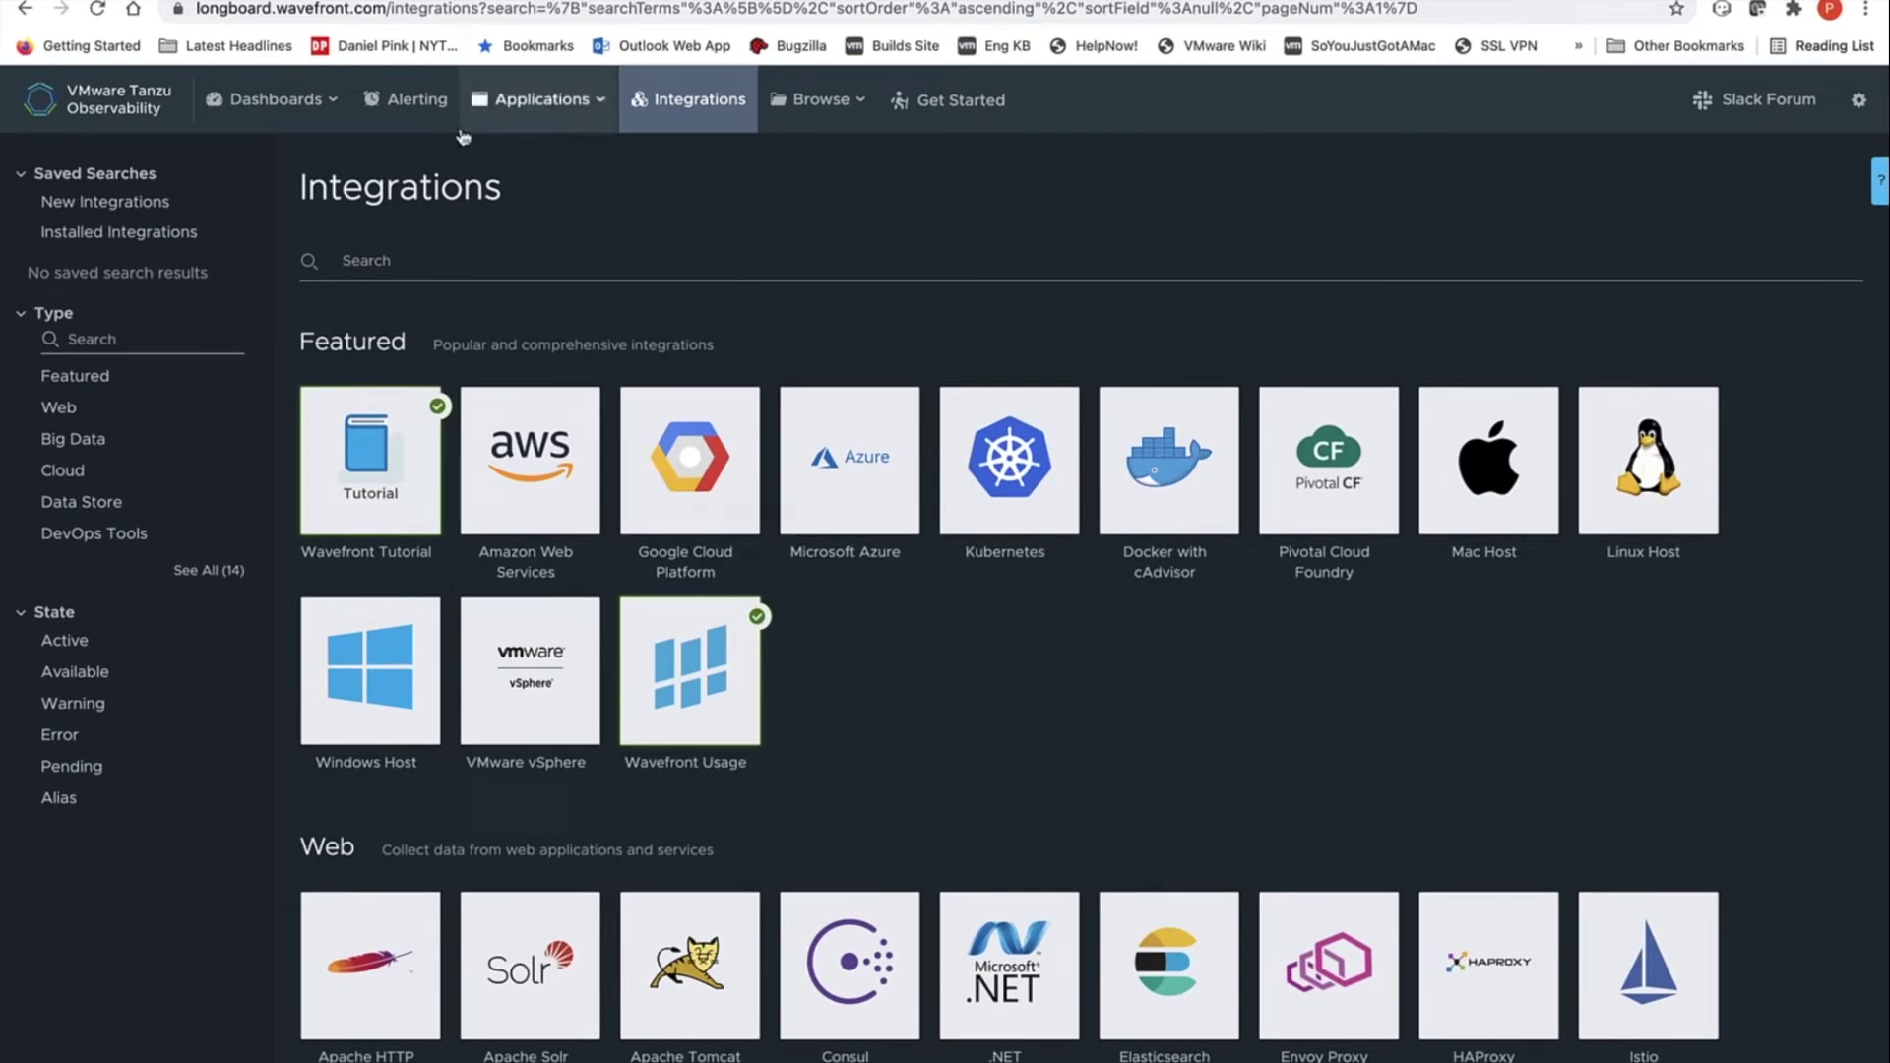
- View the list of all dashboards and the list of alerts
left_click(258, 101)
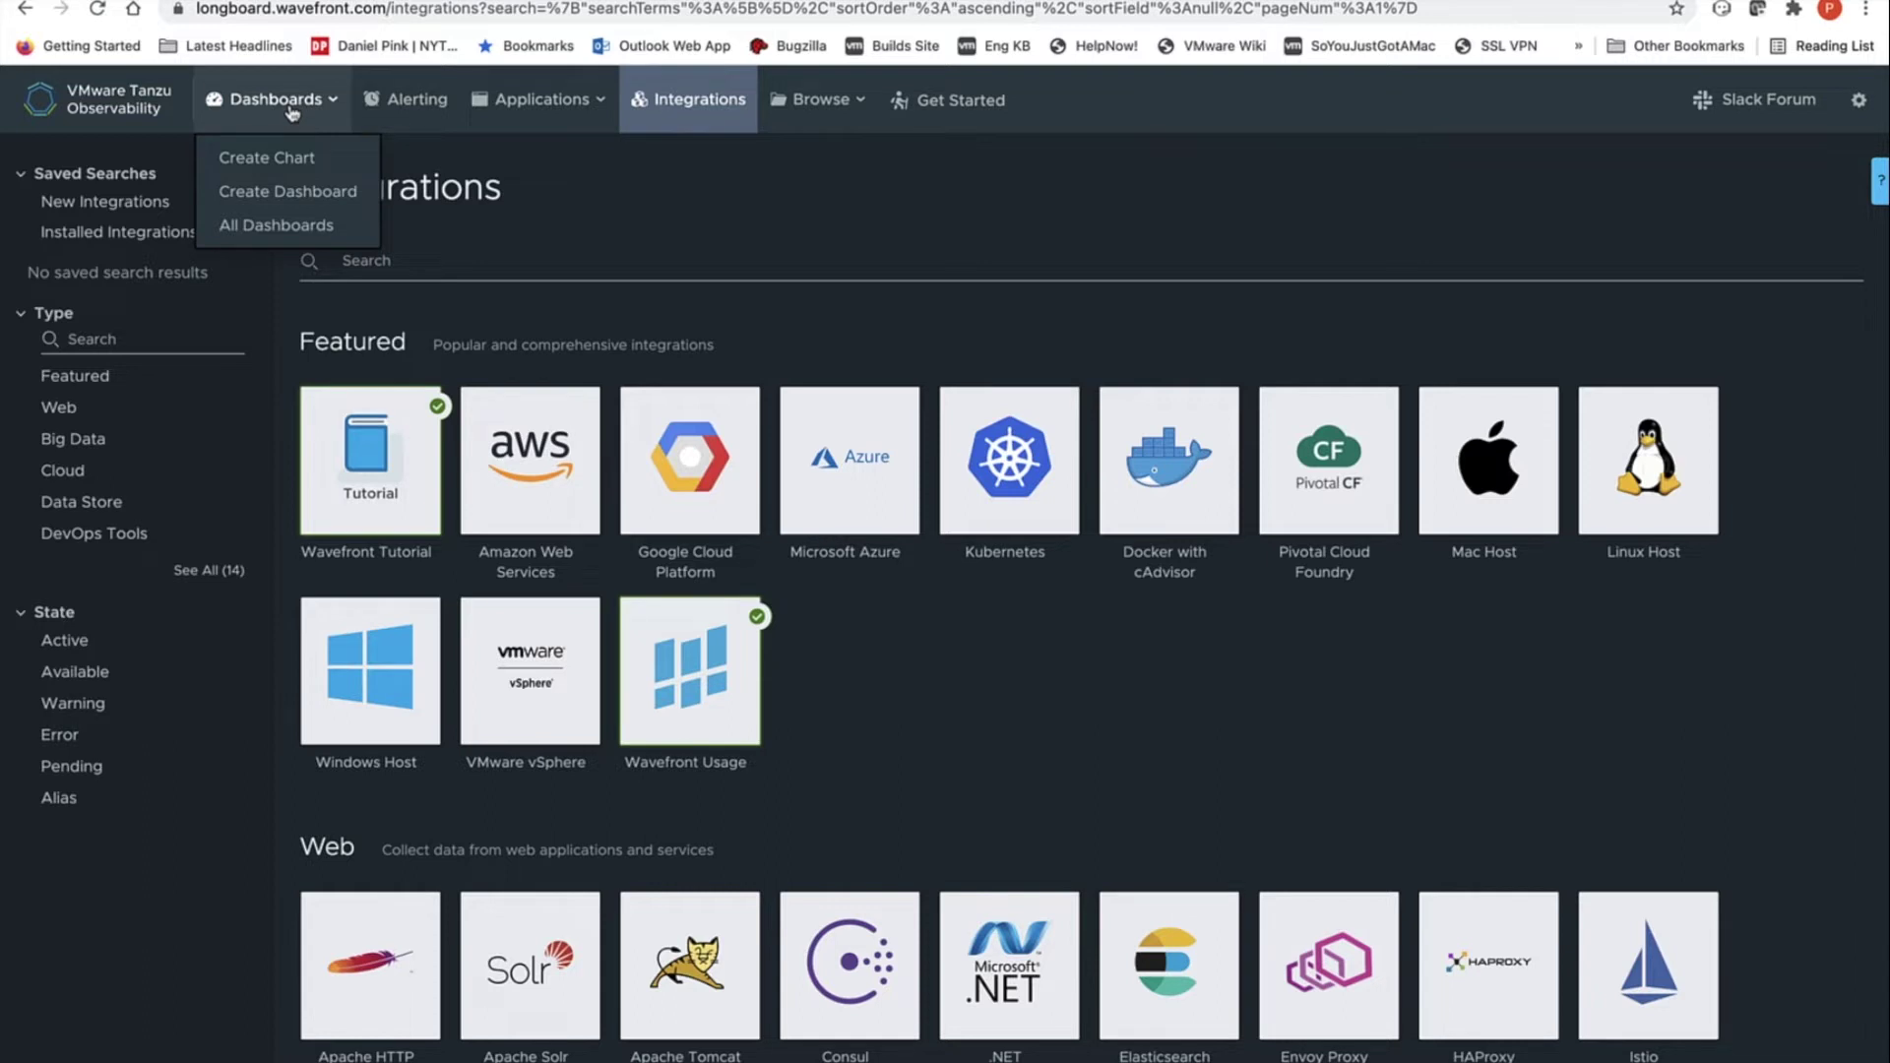
left_click(347, 226)
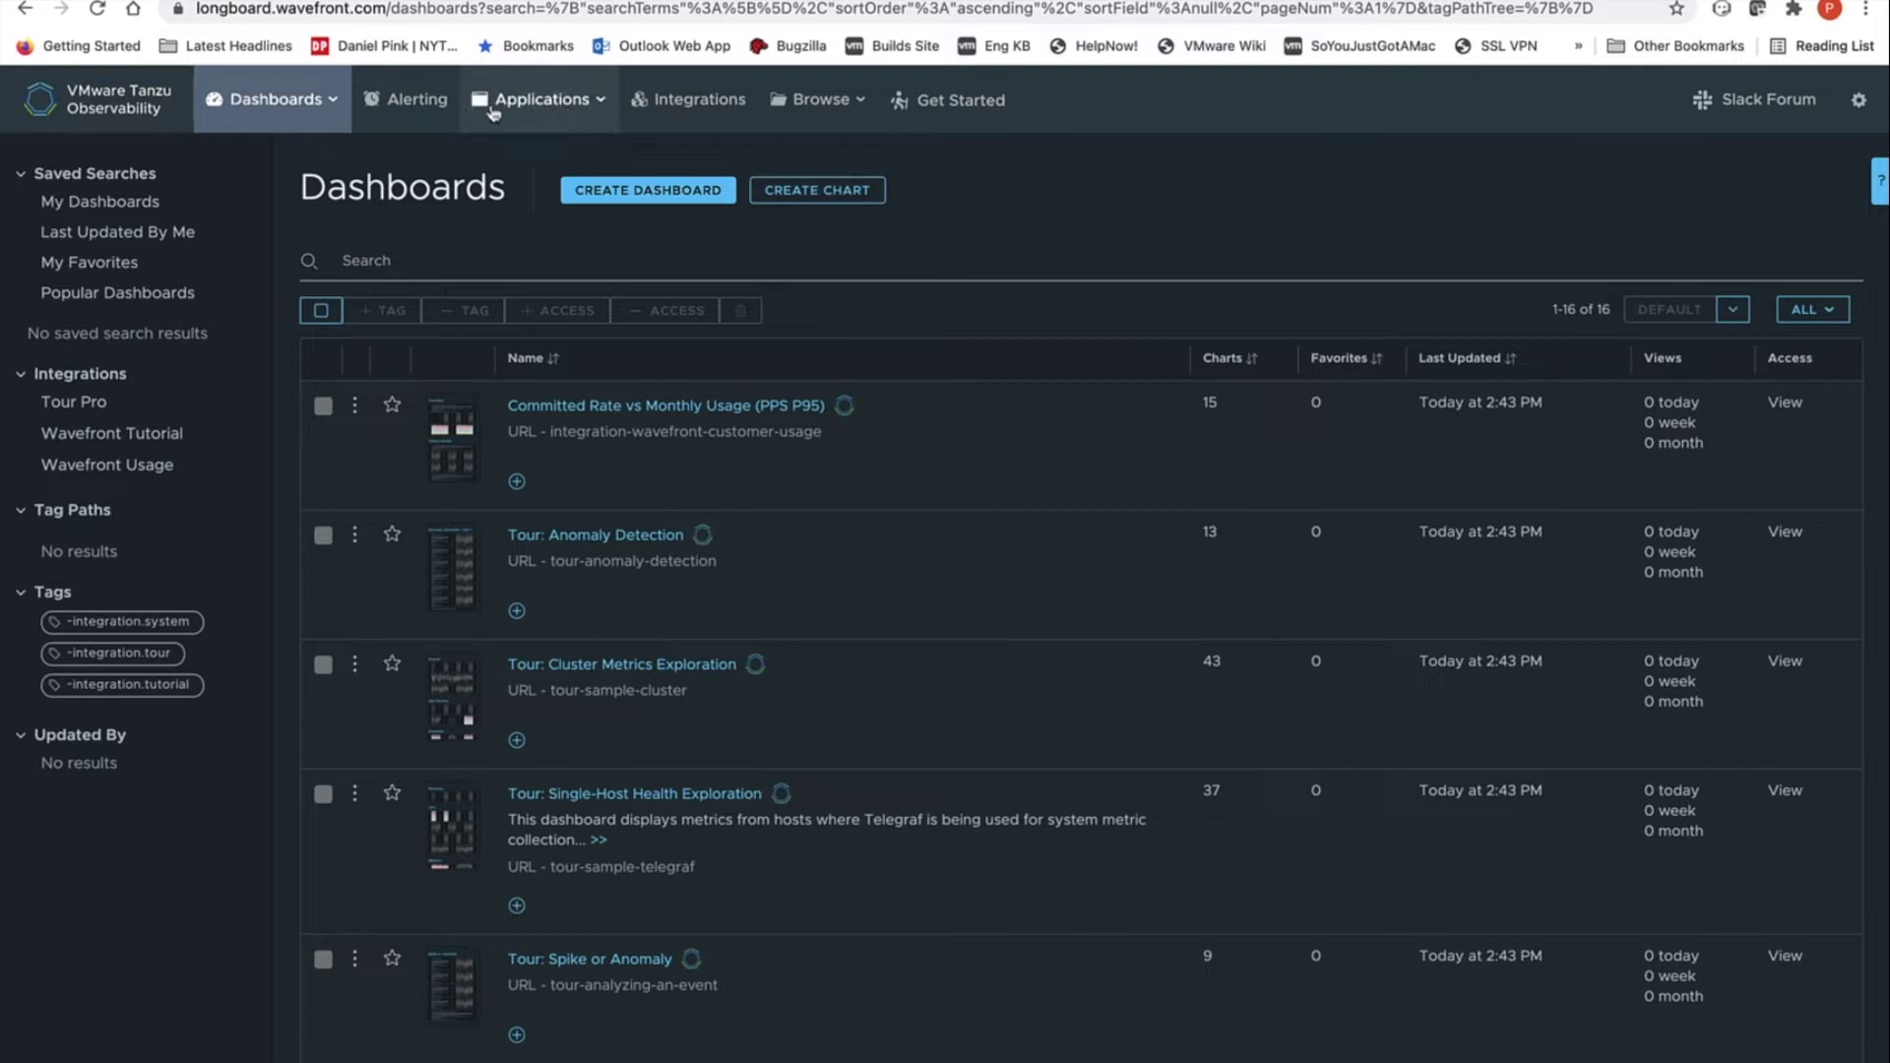
left_click(418, 110)
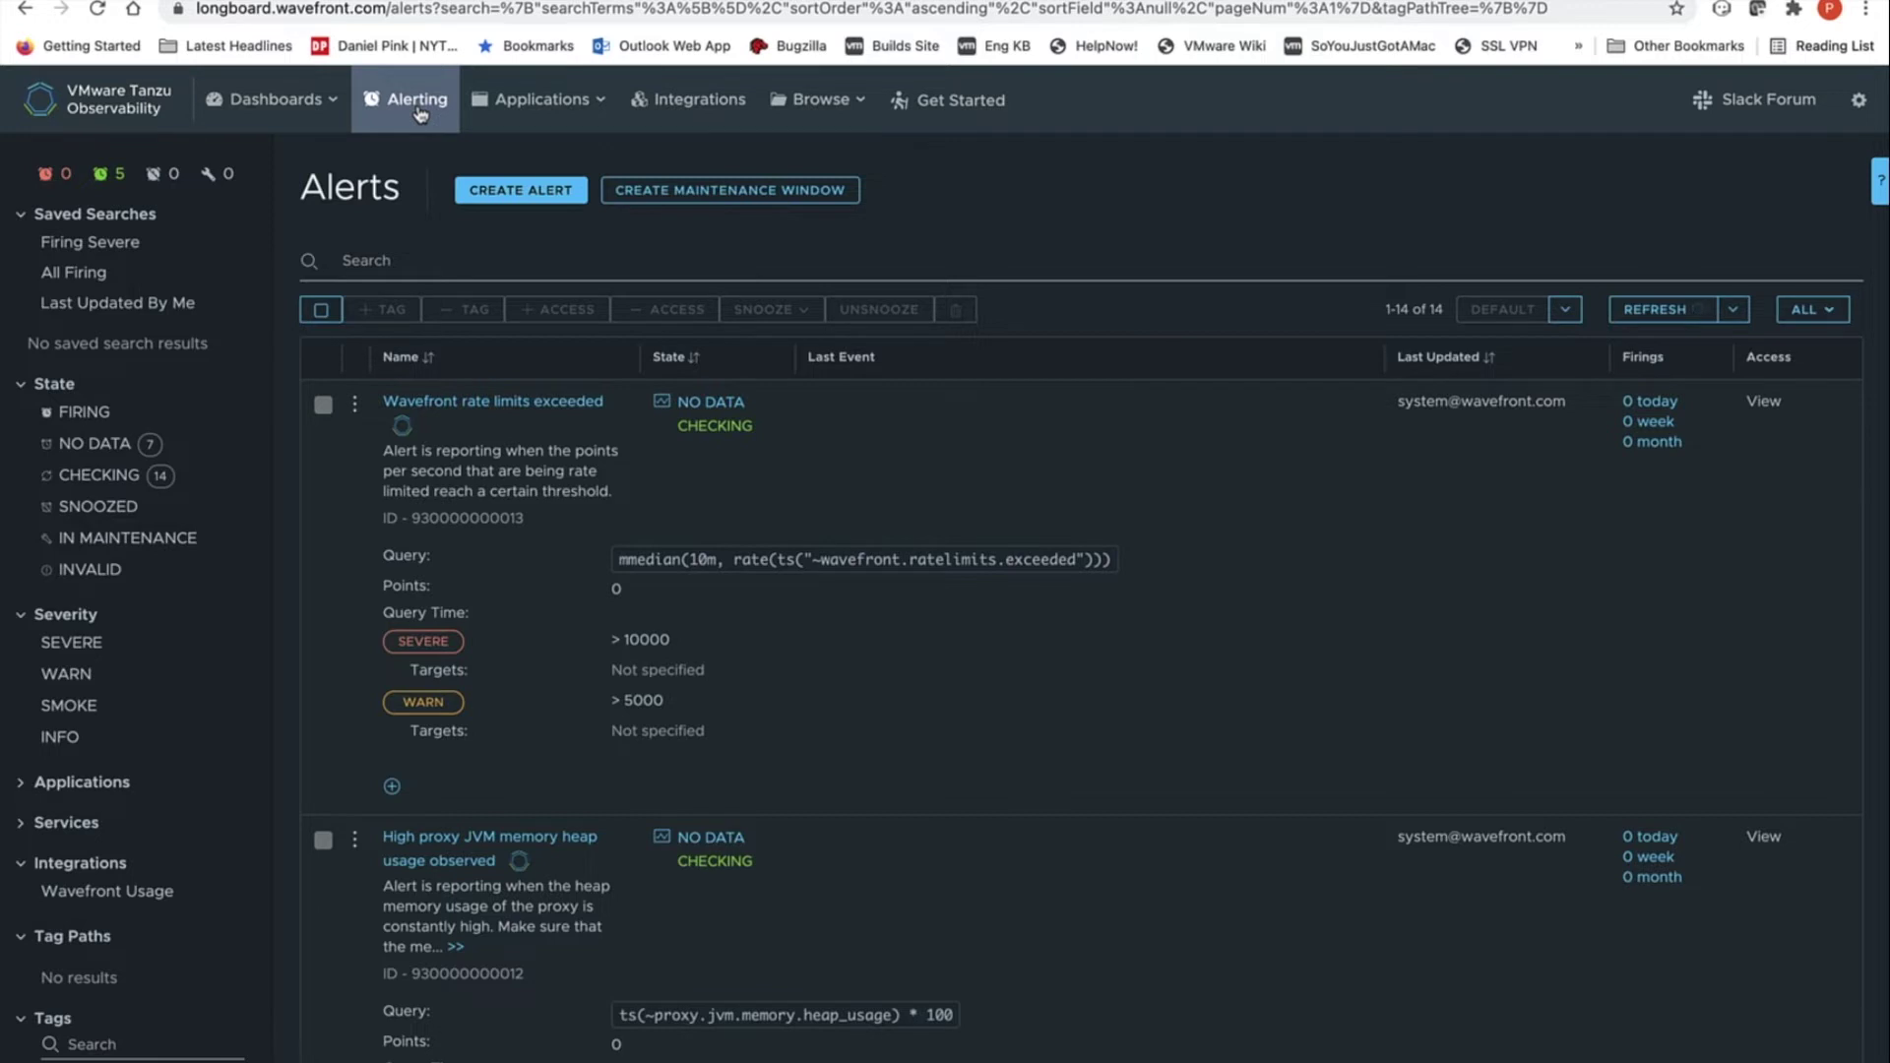
scroll(420, 115, "down", 1)
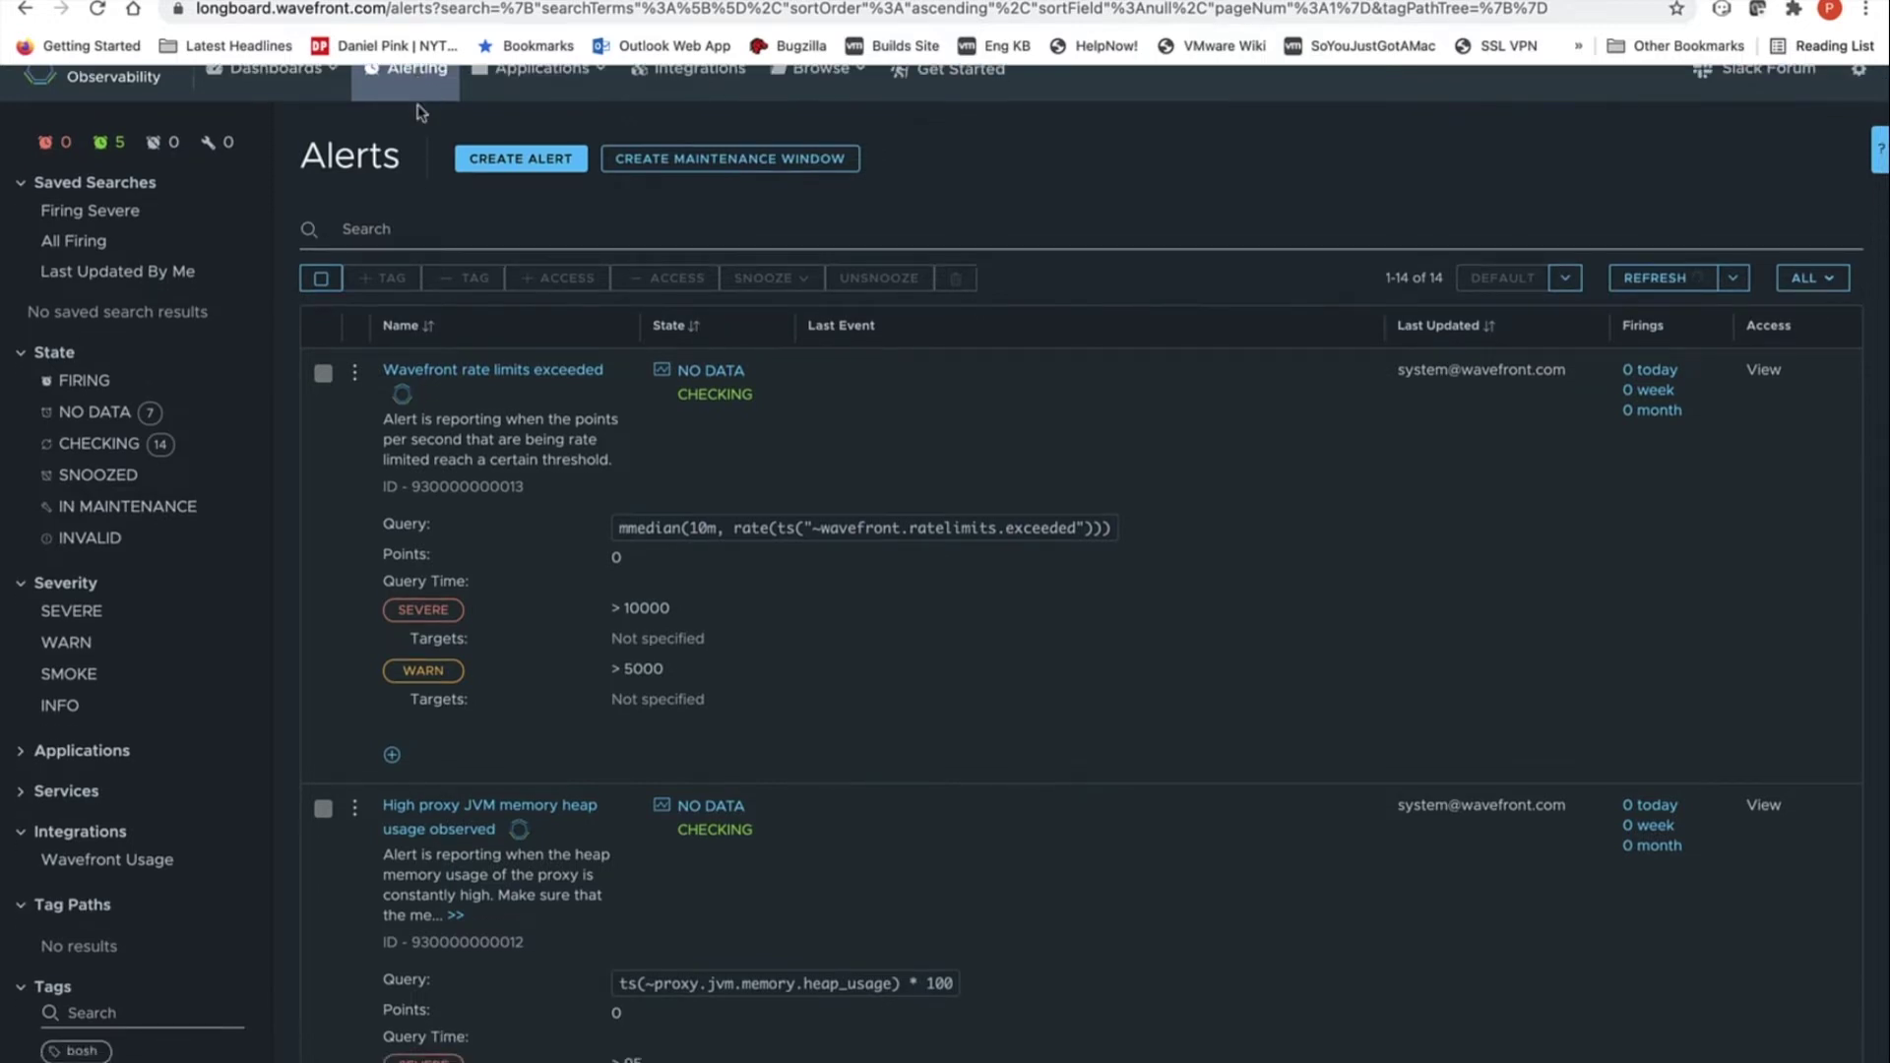
scroll(419, 115, "up", 1)
left_click(546, 102)
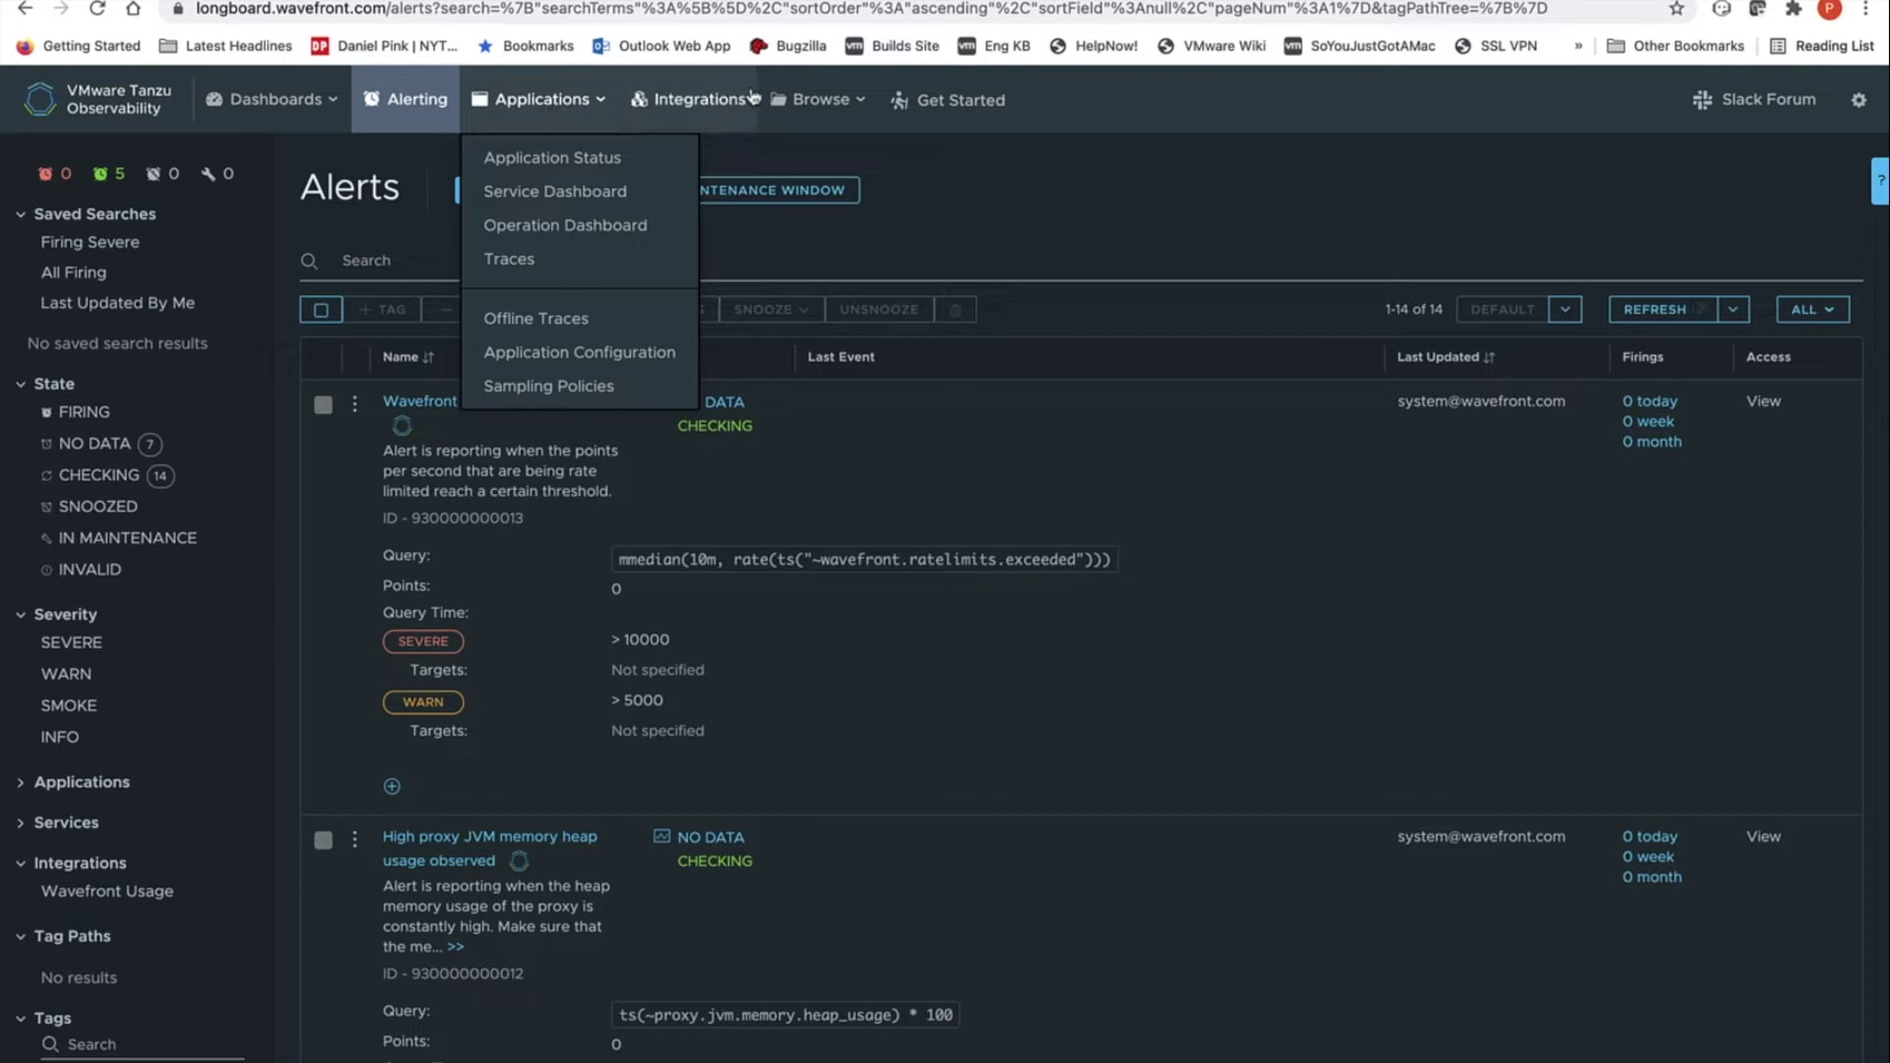
left_click(804, 116)
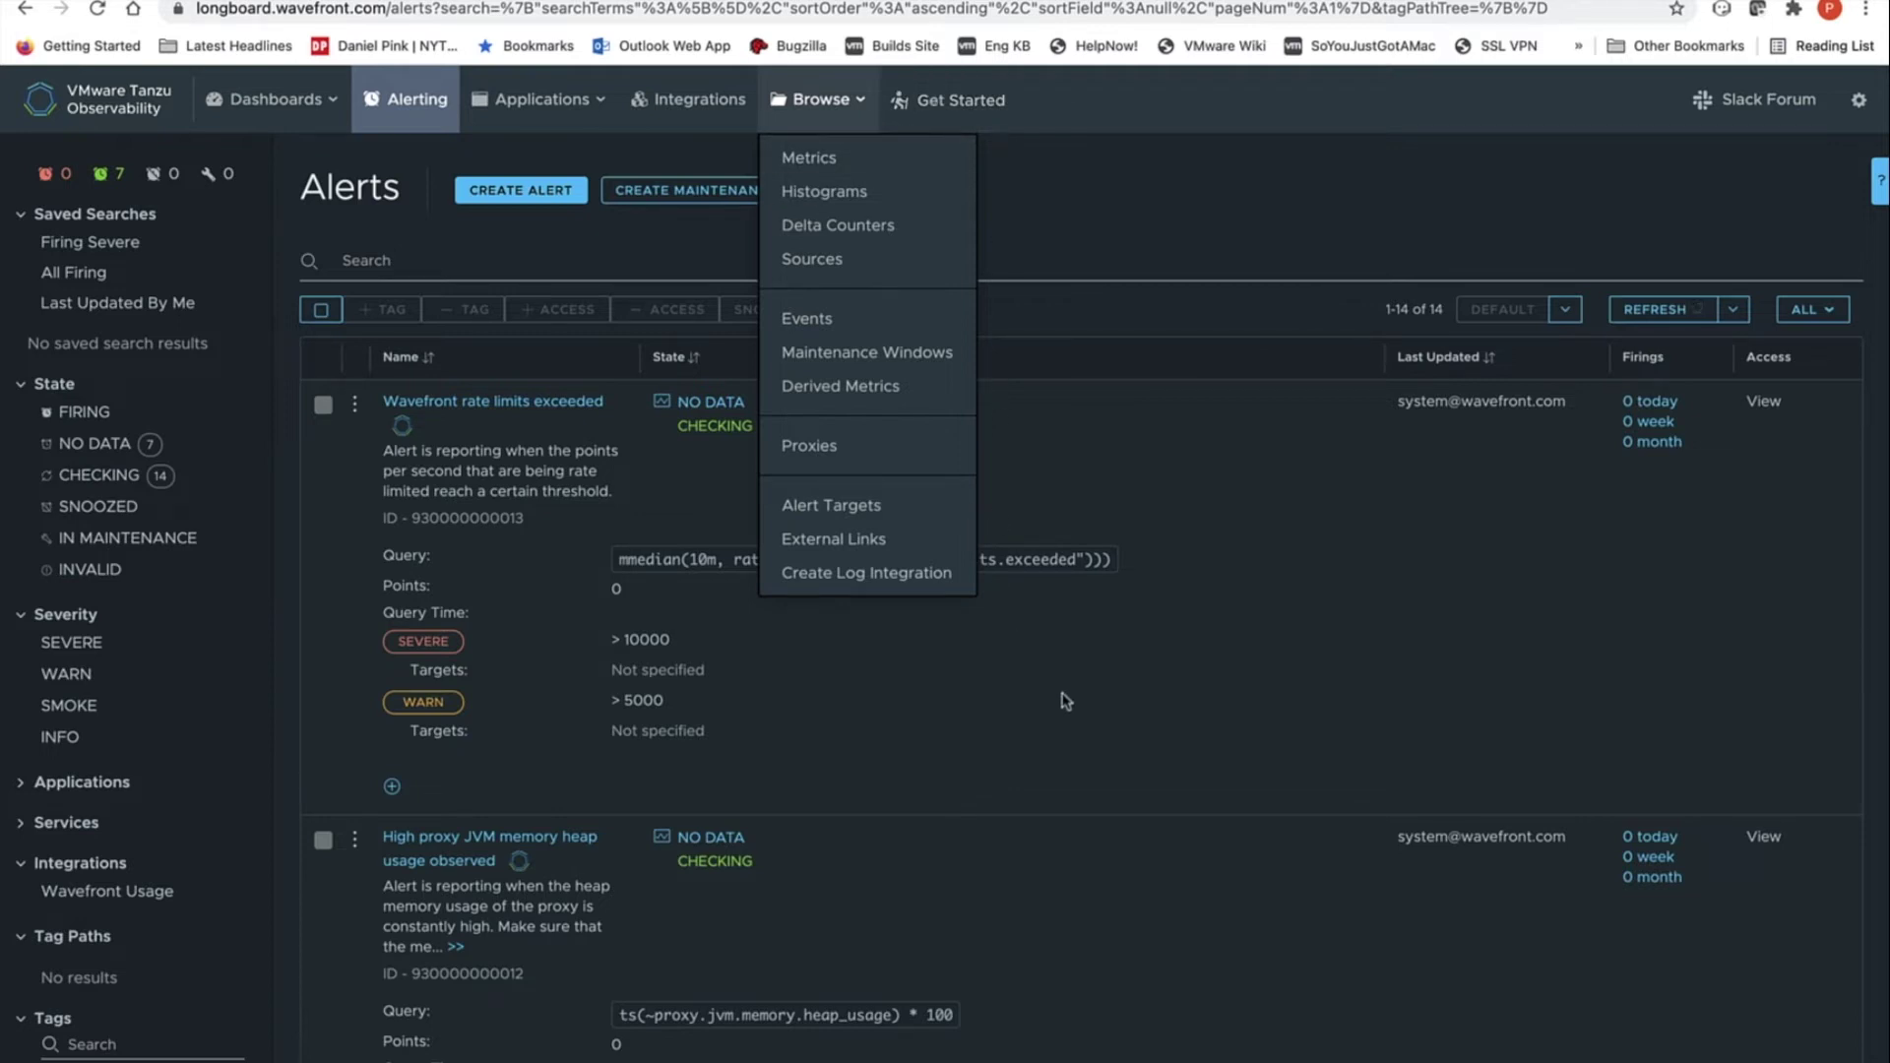
left_click(1858, 101)
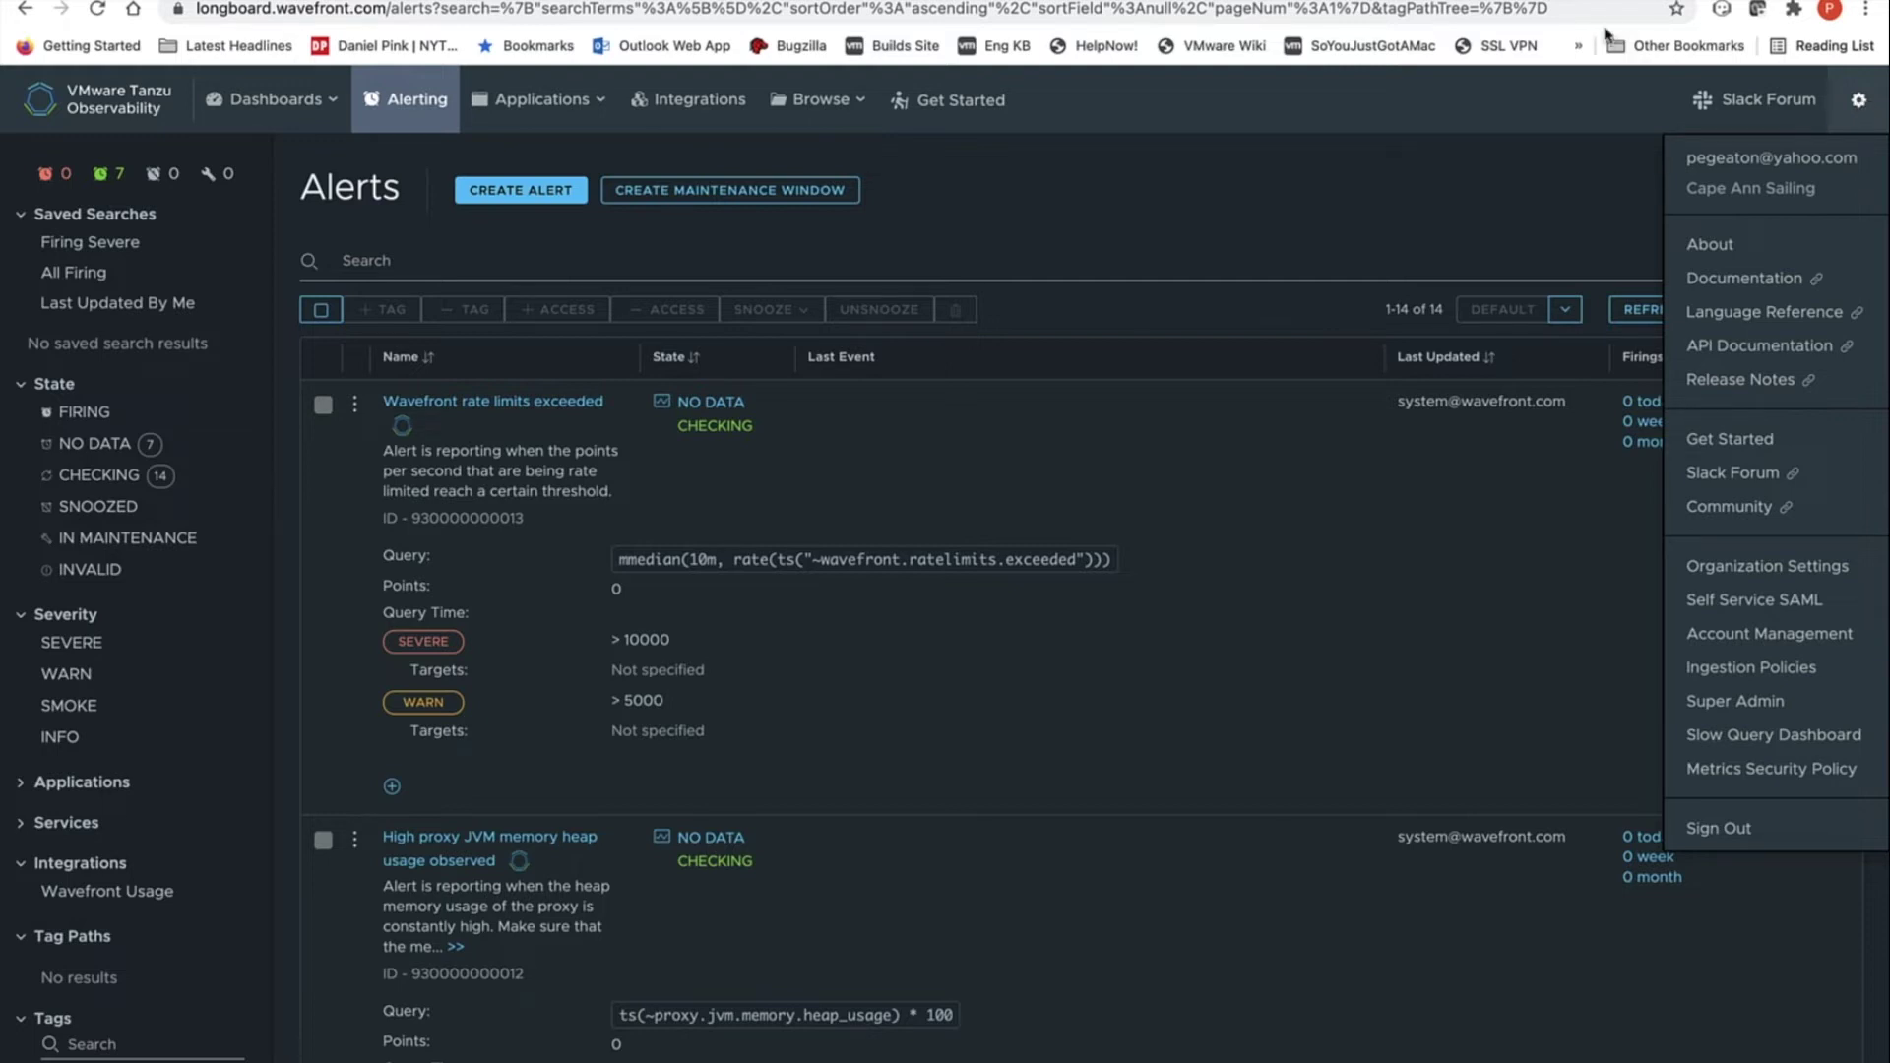
- Search all dashboards for "tour" and filter the list to Tour: Cluster Metrics Exploration
left_click(272, 109)
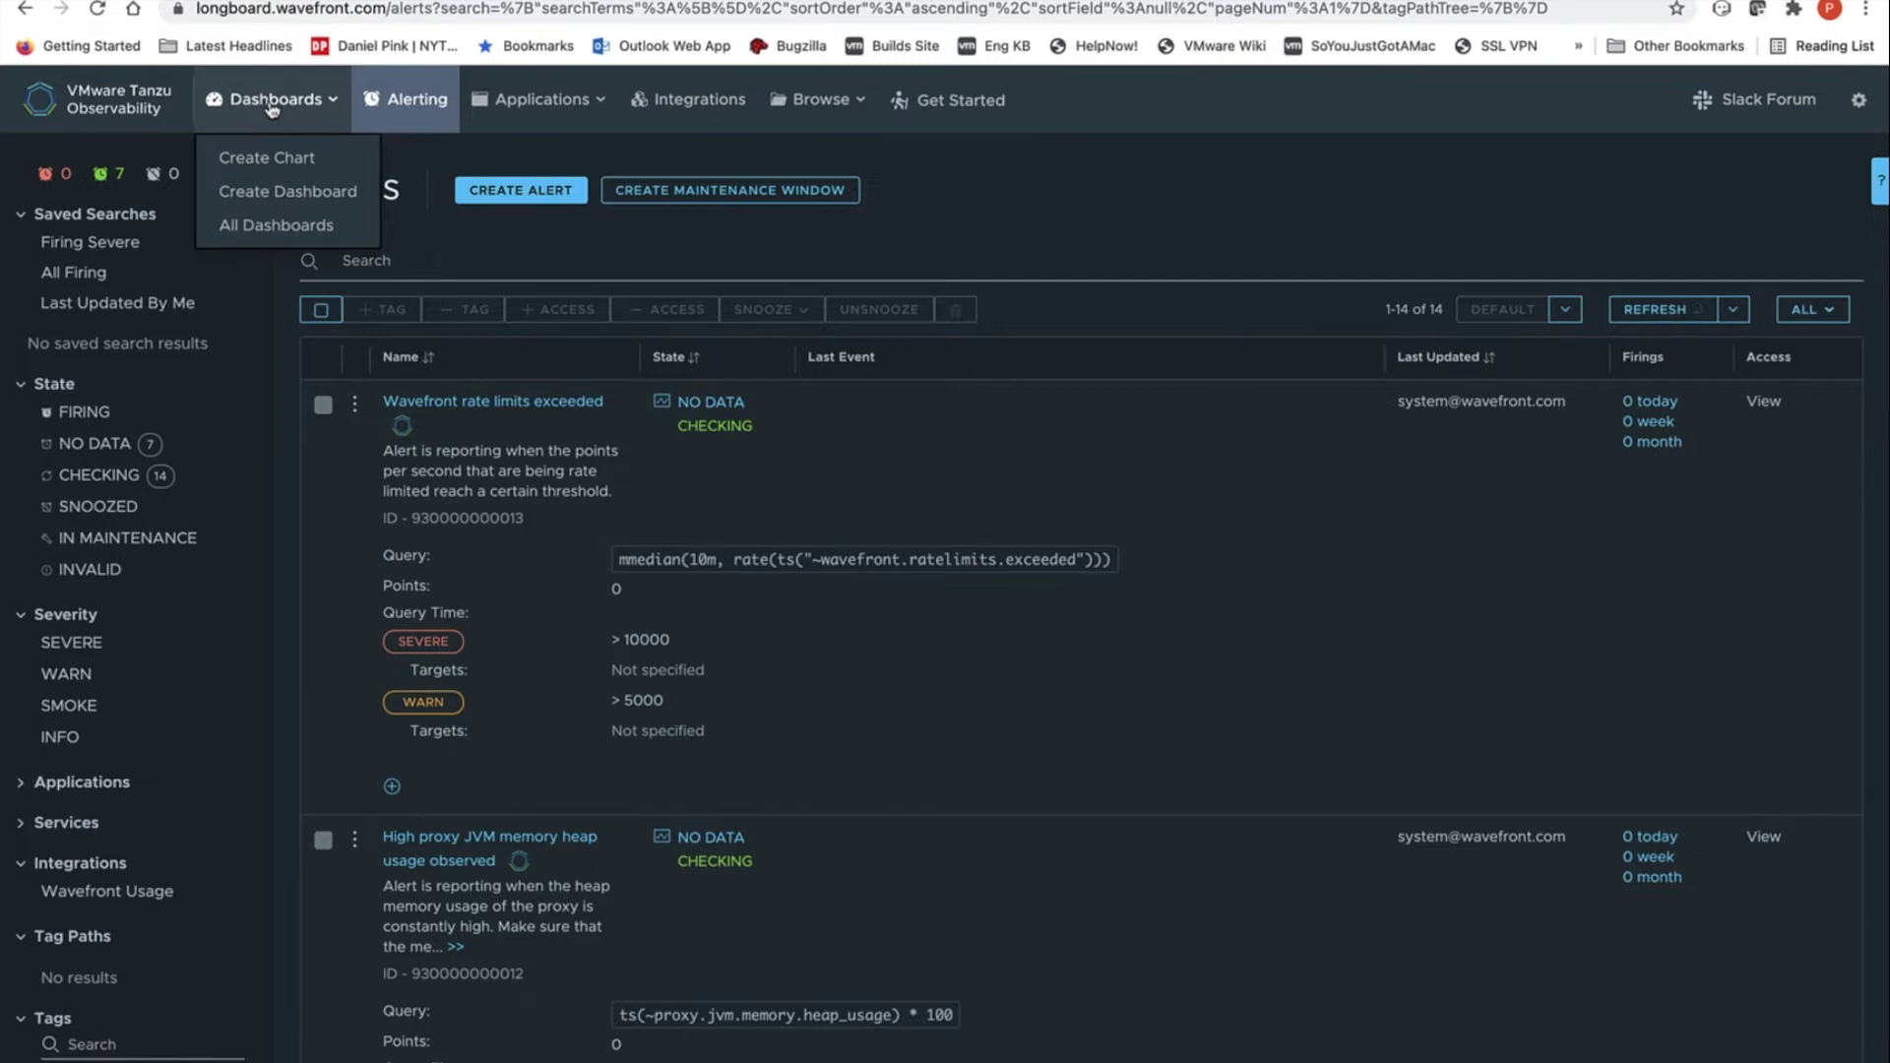
left_click(281, 223)
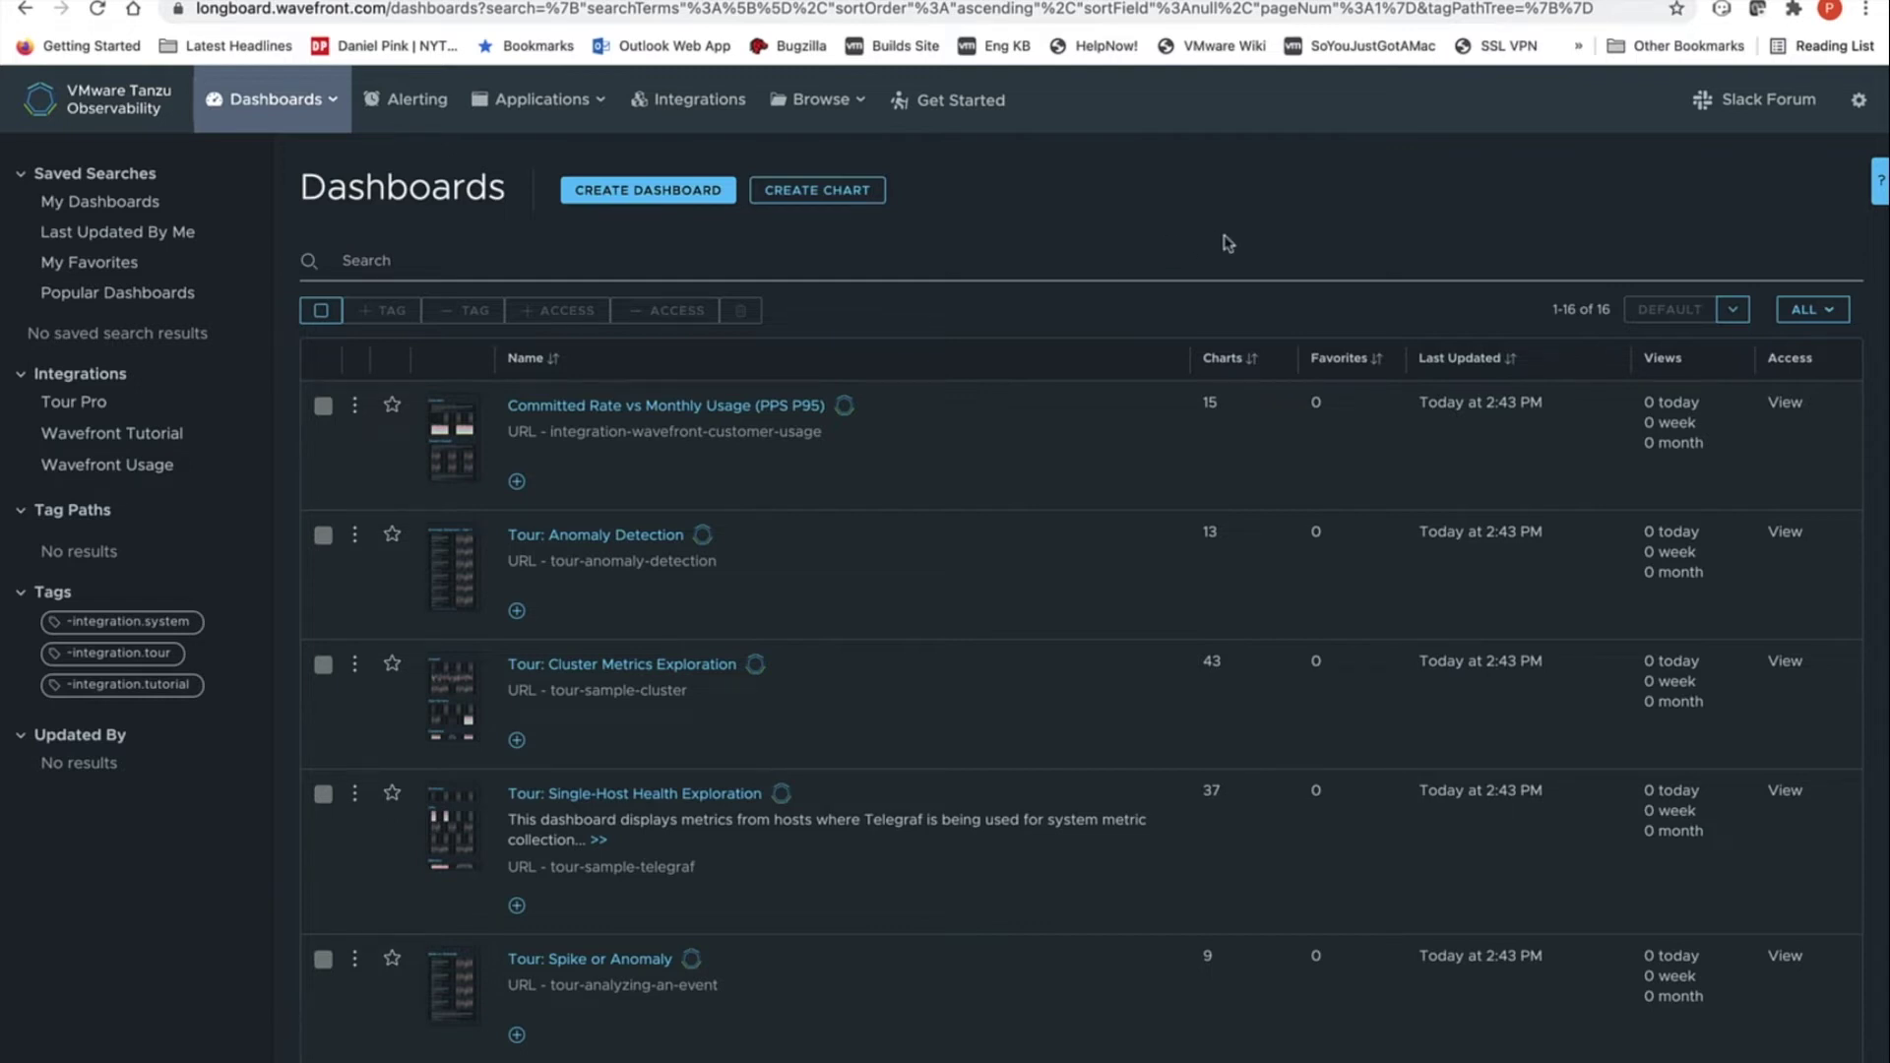
left_click(390, 262)
type("to")
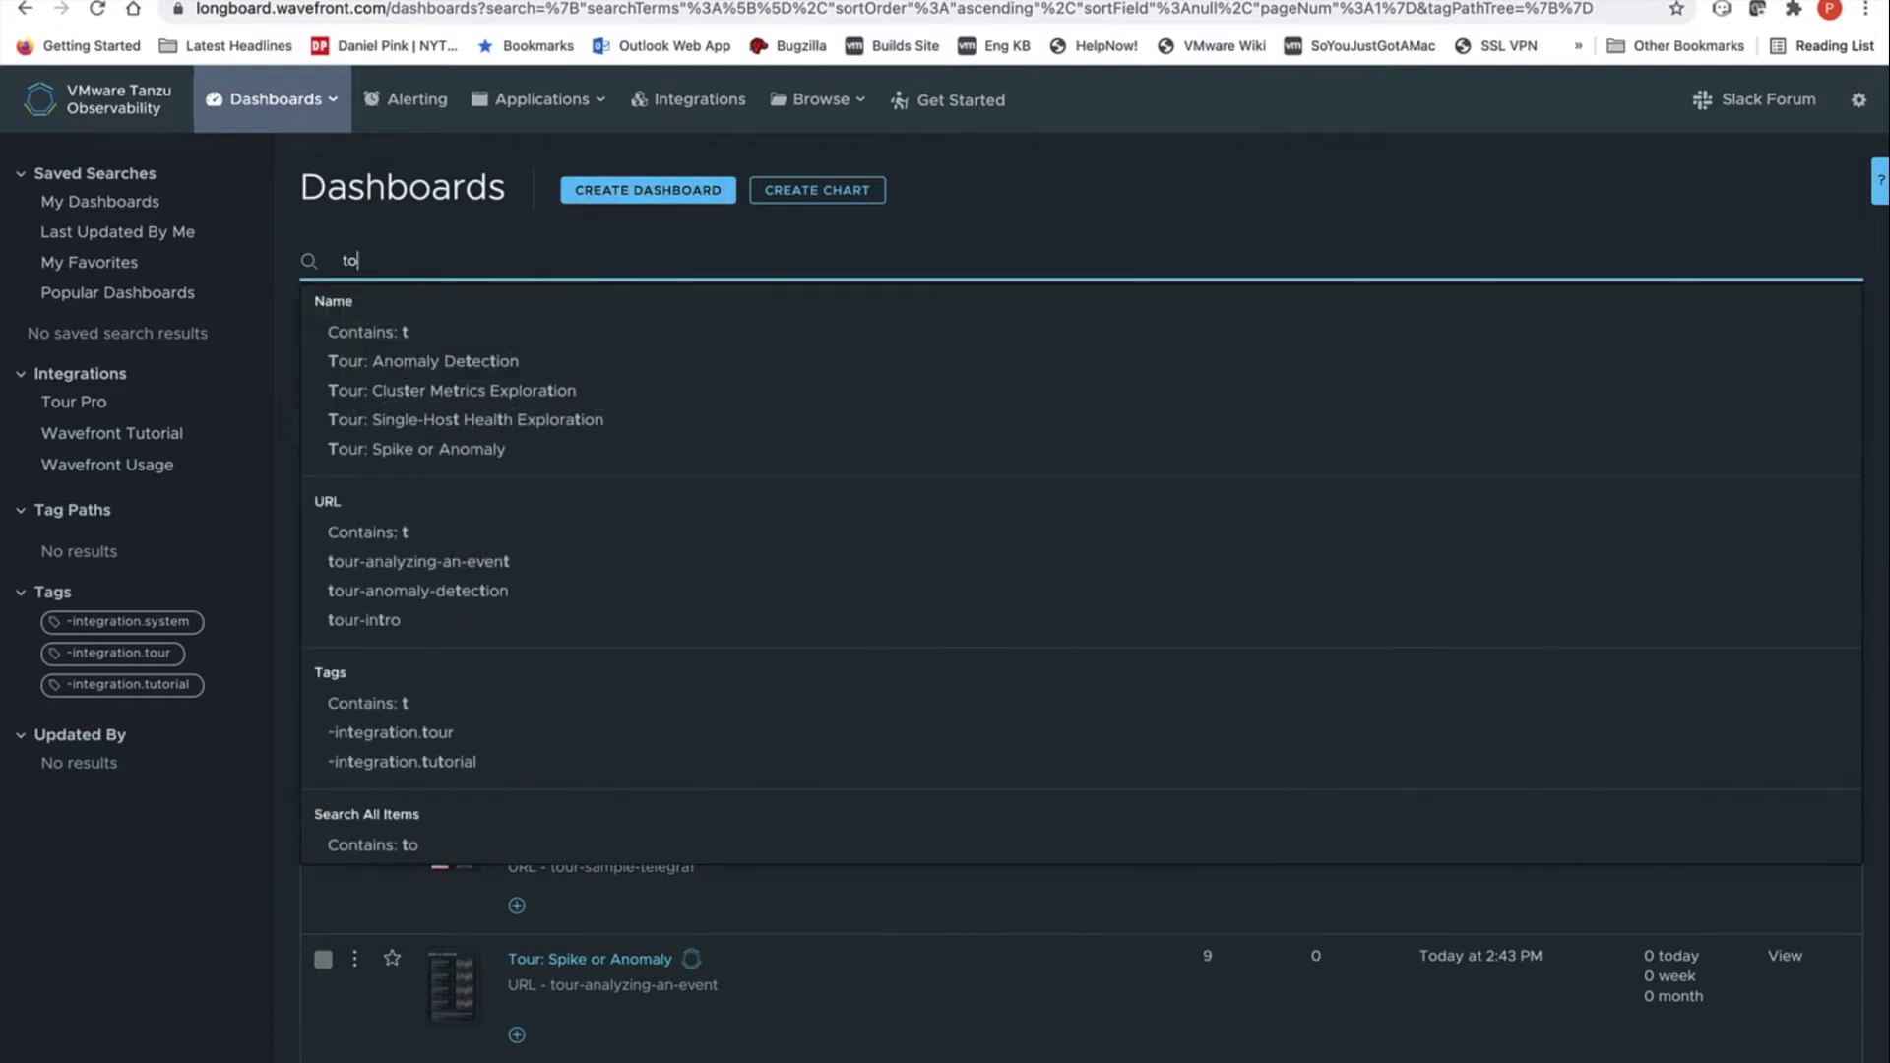
type("ur")
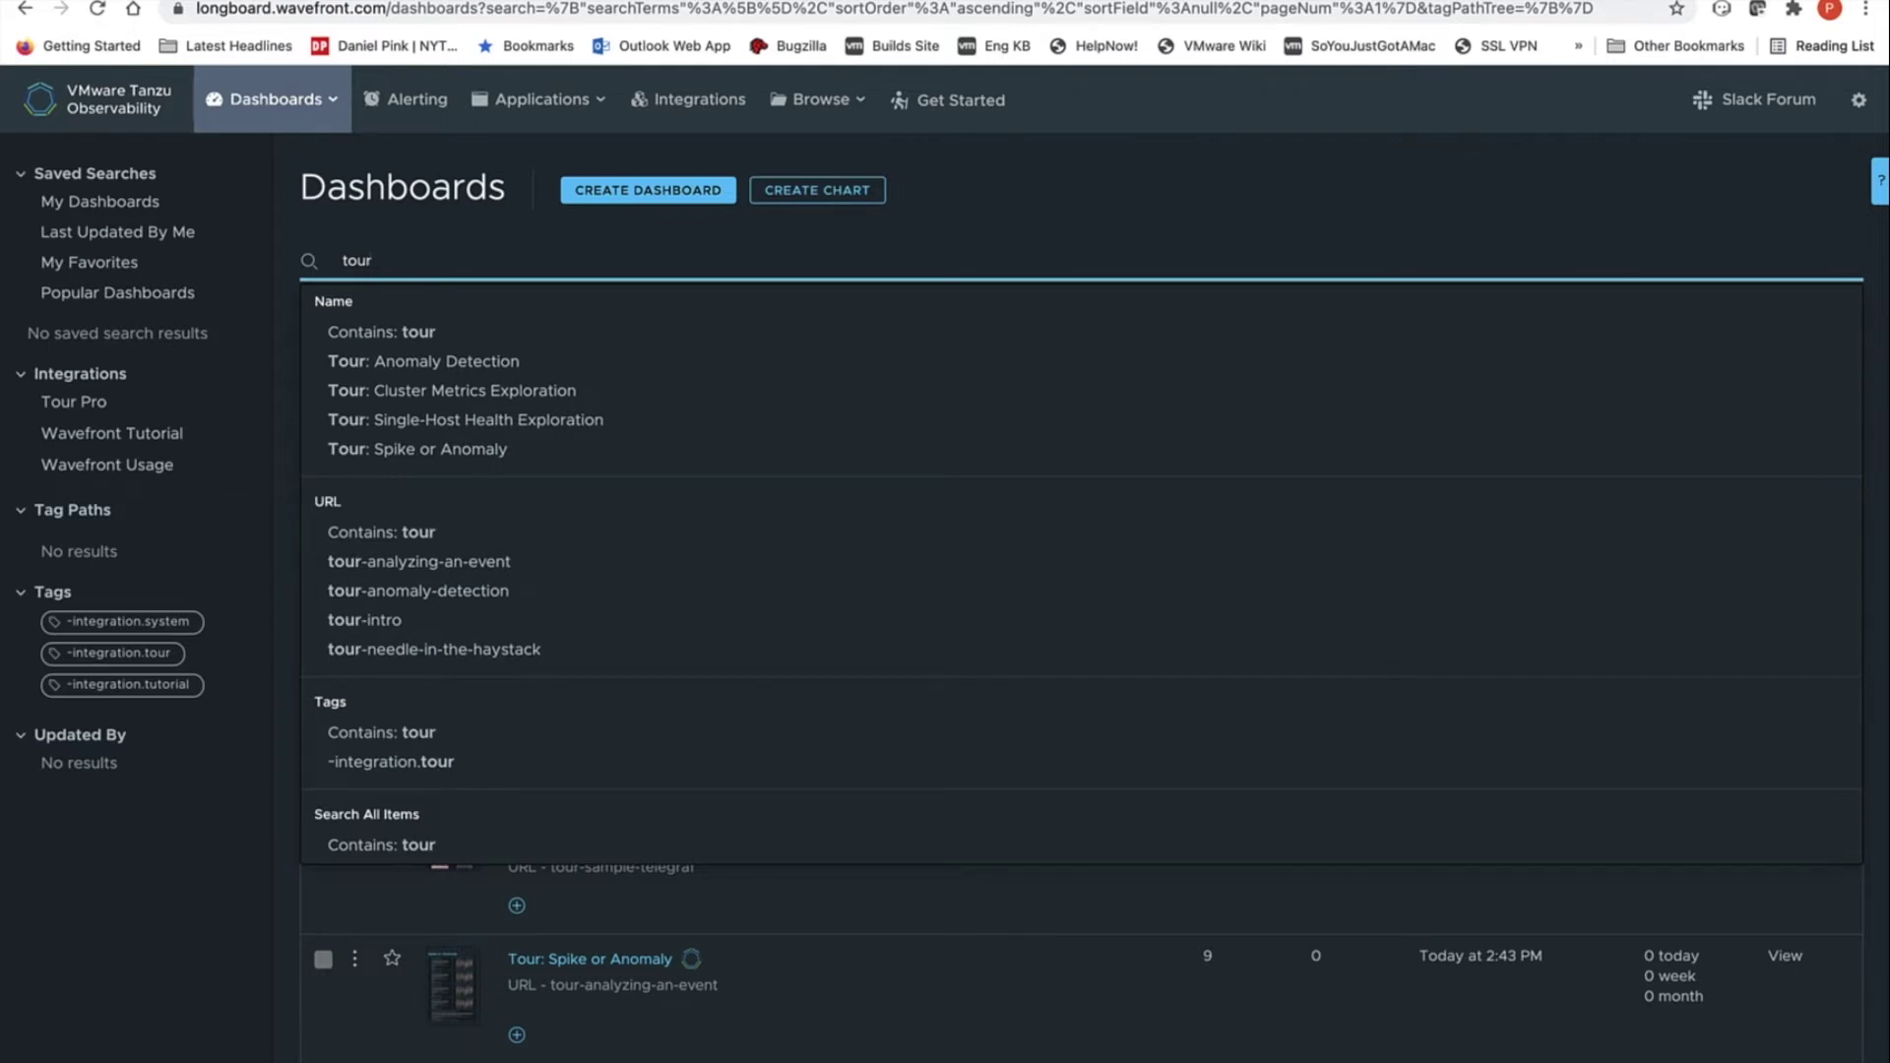
left_click(403, 394)
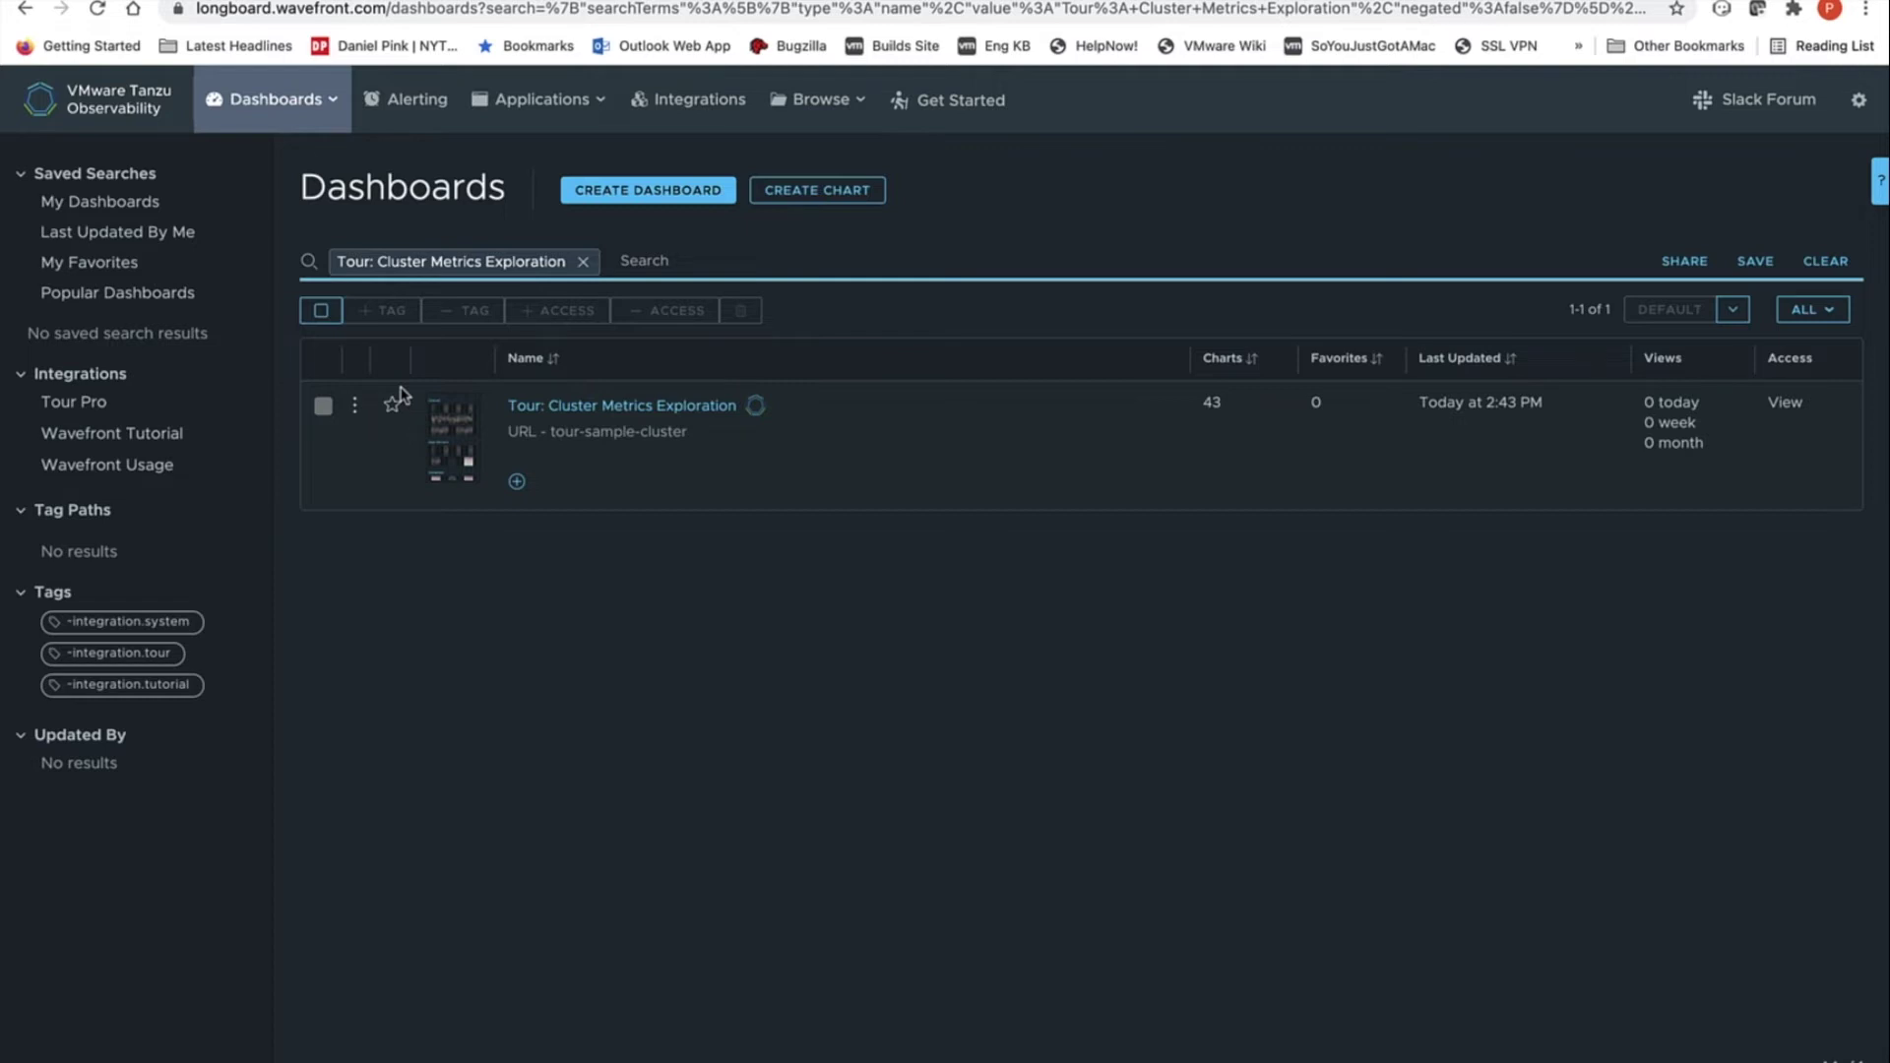
- Check the available actions for the Tour: Cluster Metrics Exploration dashboard and mark it as a favorite
left_click(357, 413)
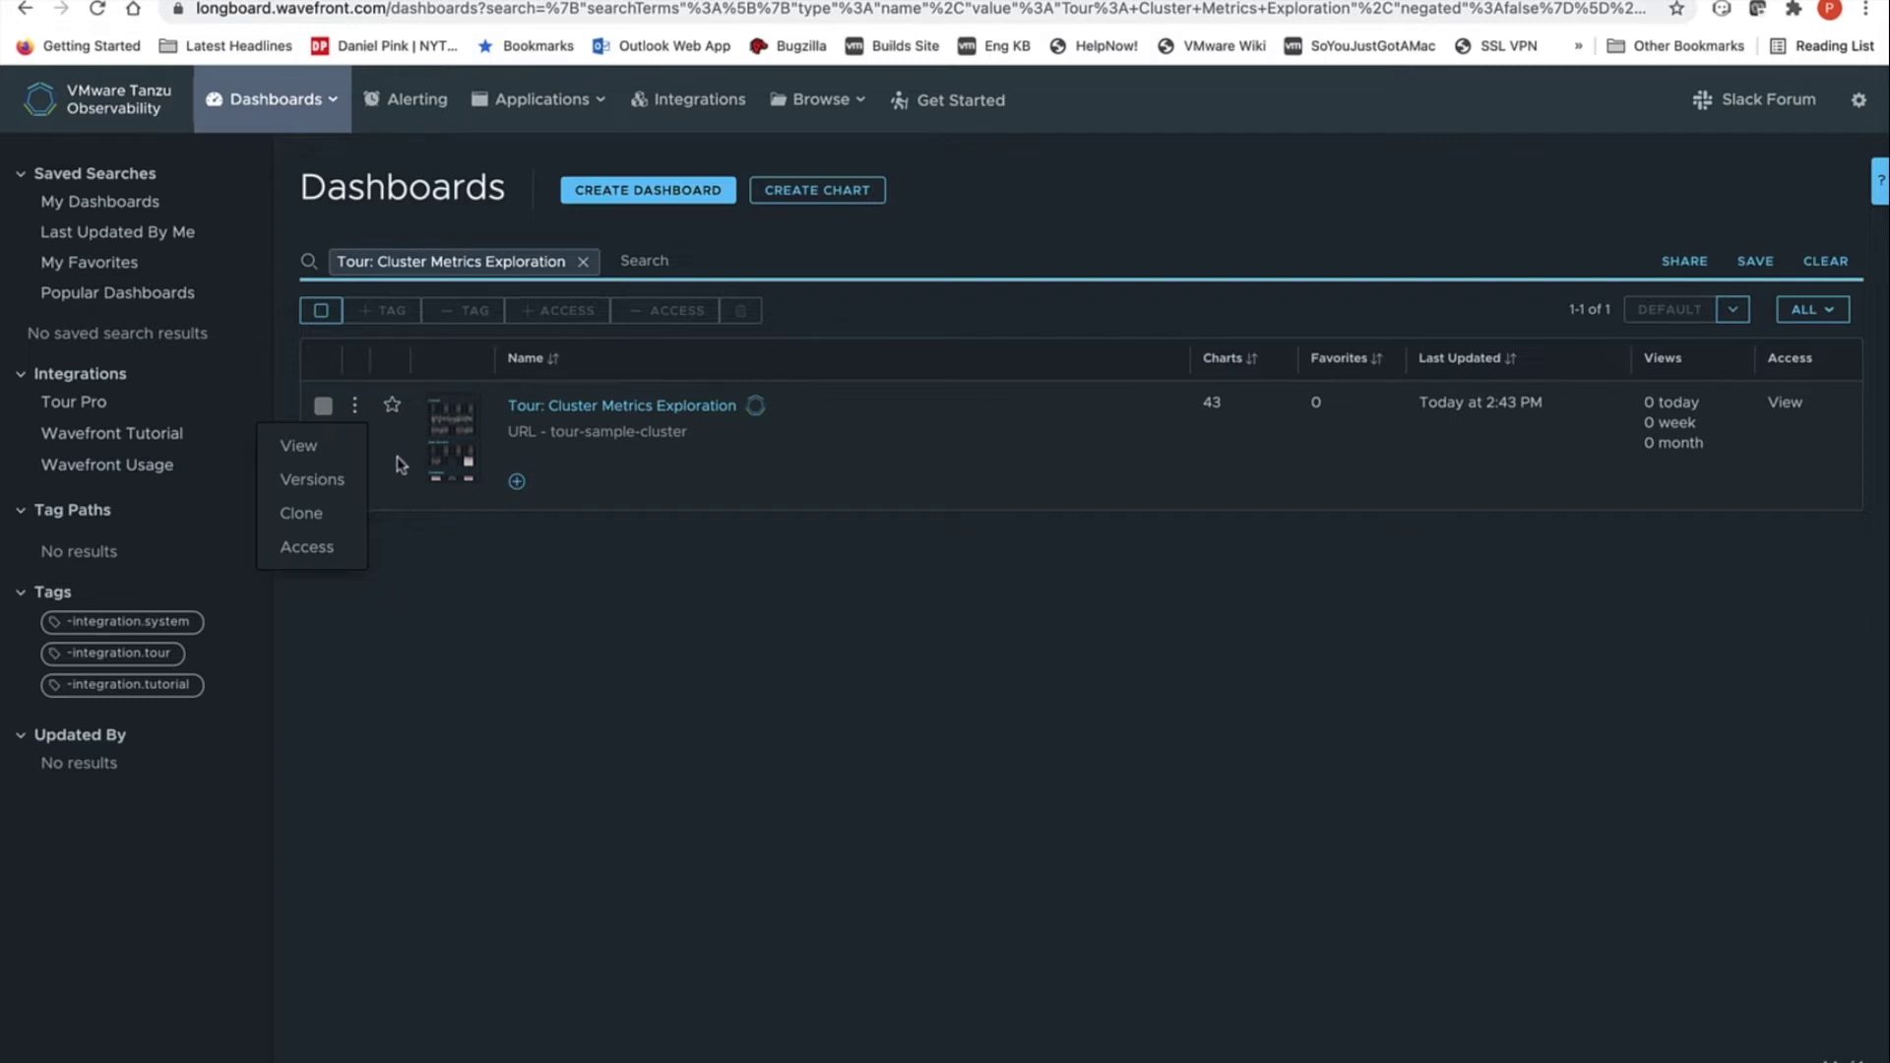
left_click(392, 410)
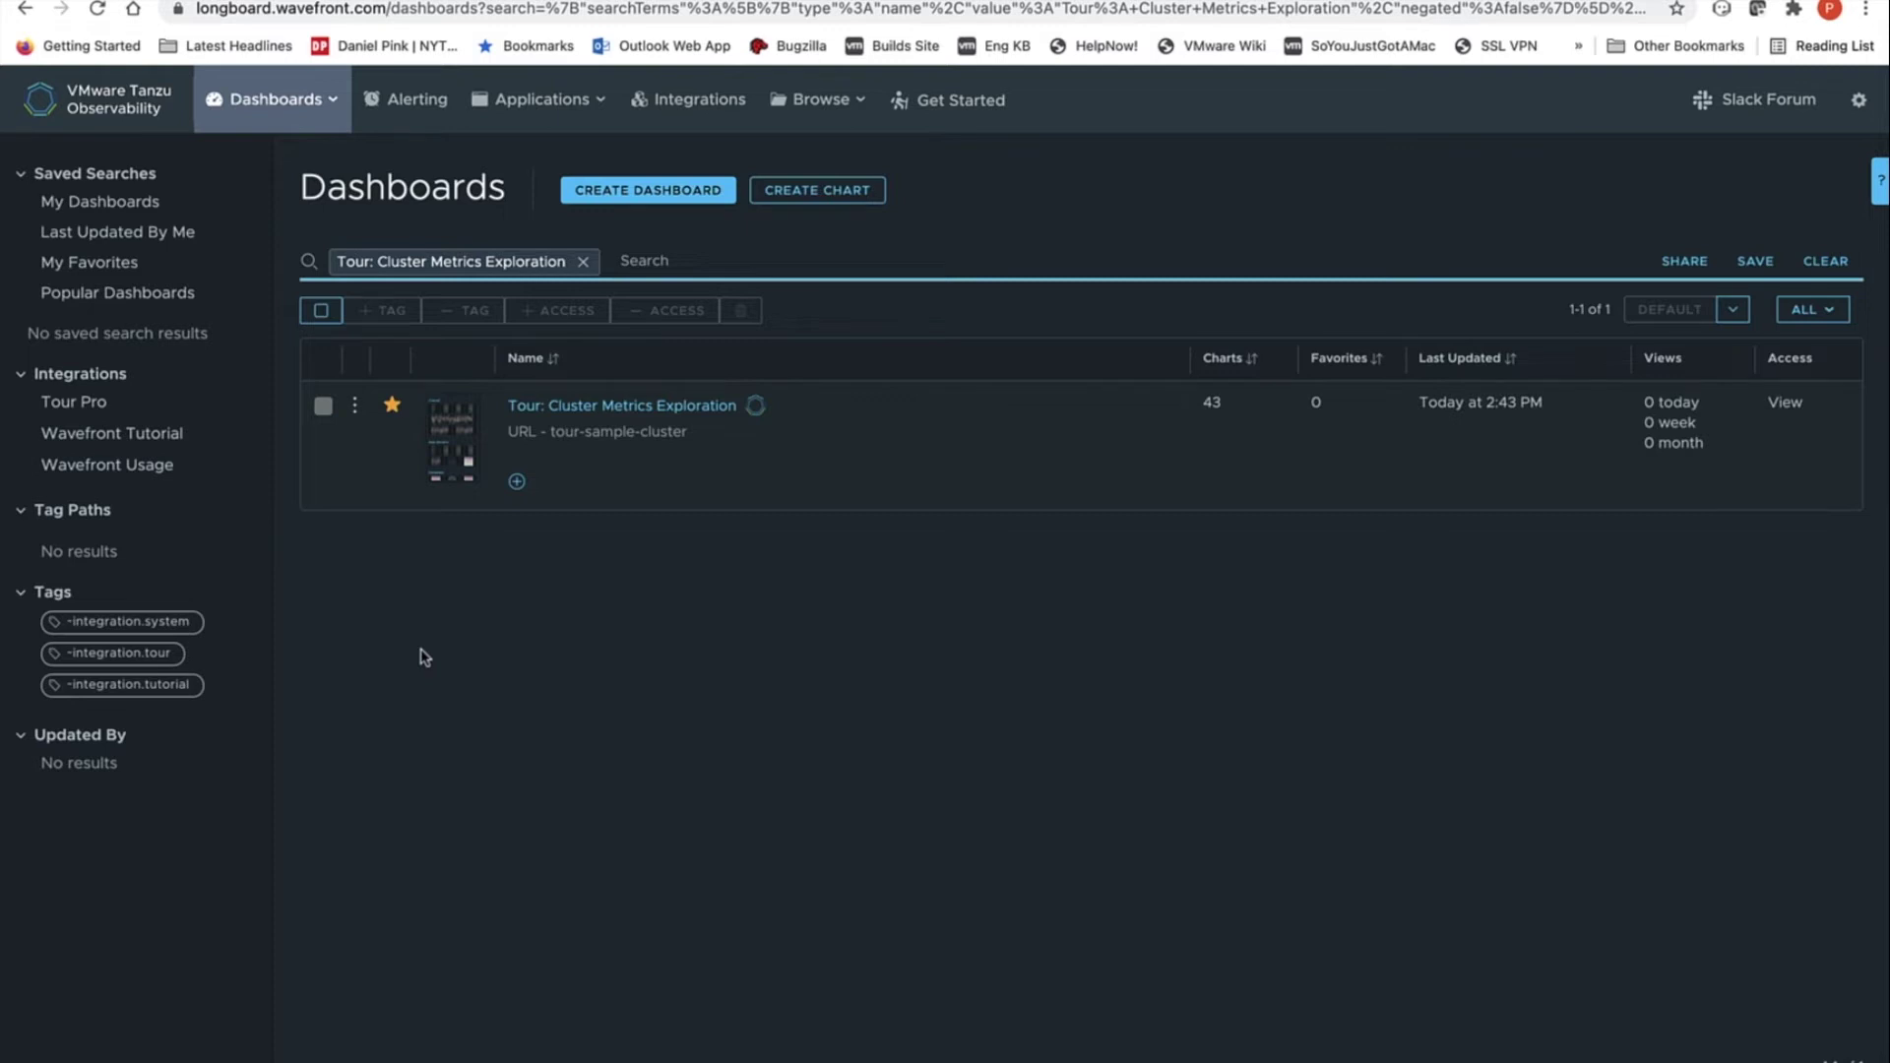
mouse_move(448, 433)
mouse_move(756, 411)
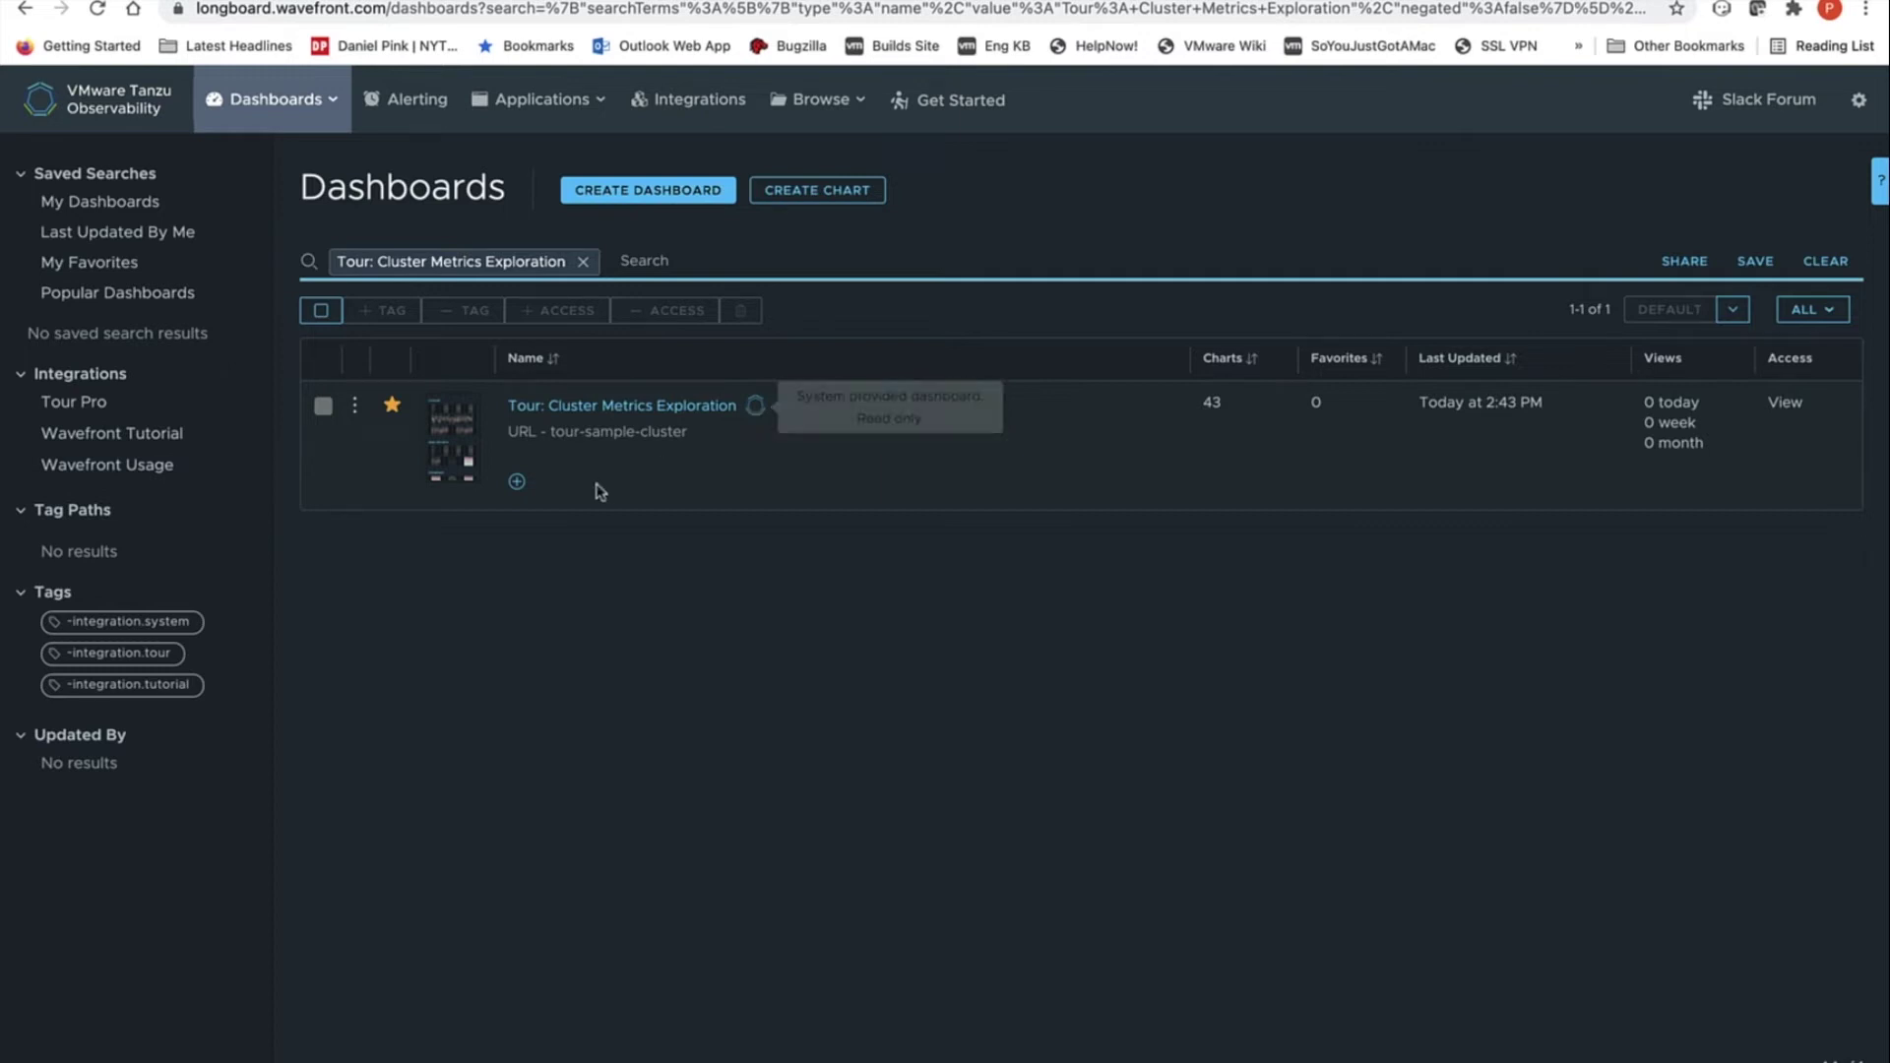
- Create a new tag named "hol" and add it to the Tour: Cluster Metrics Exploration dashboard
left_click(517, 483)
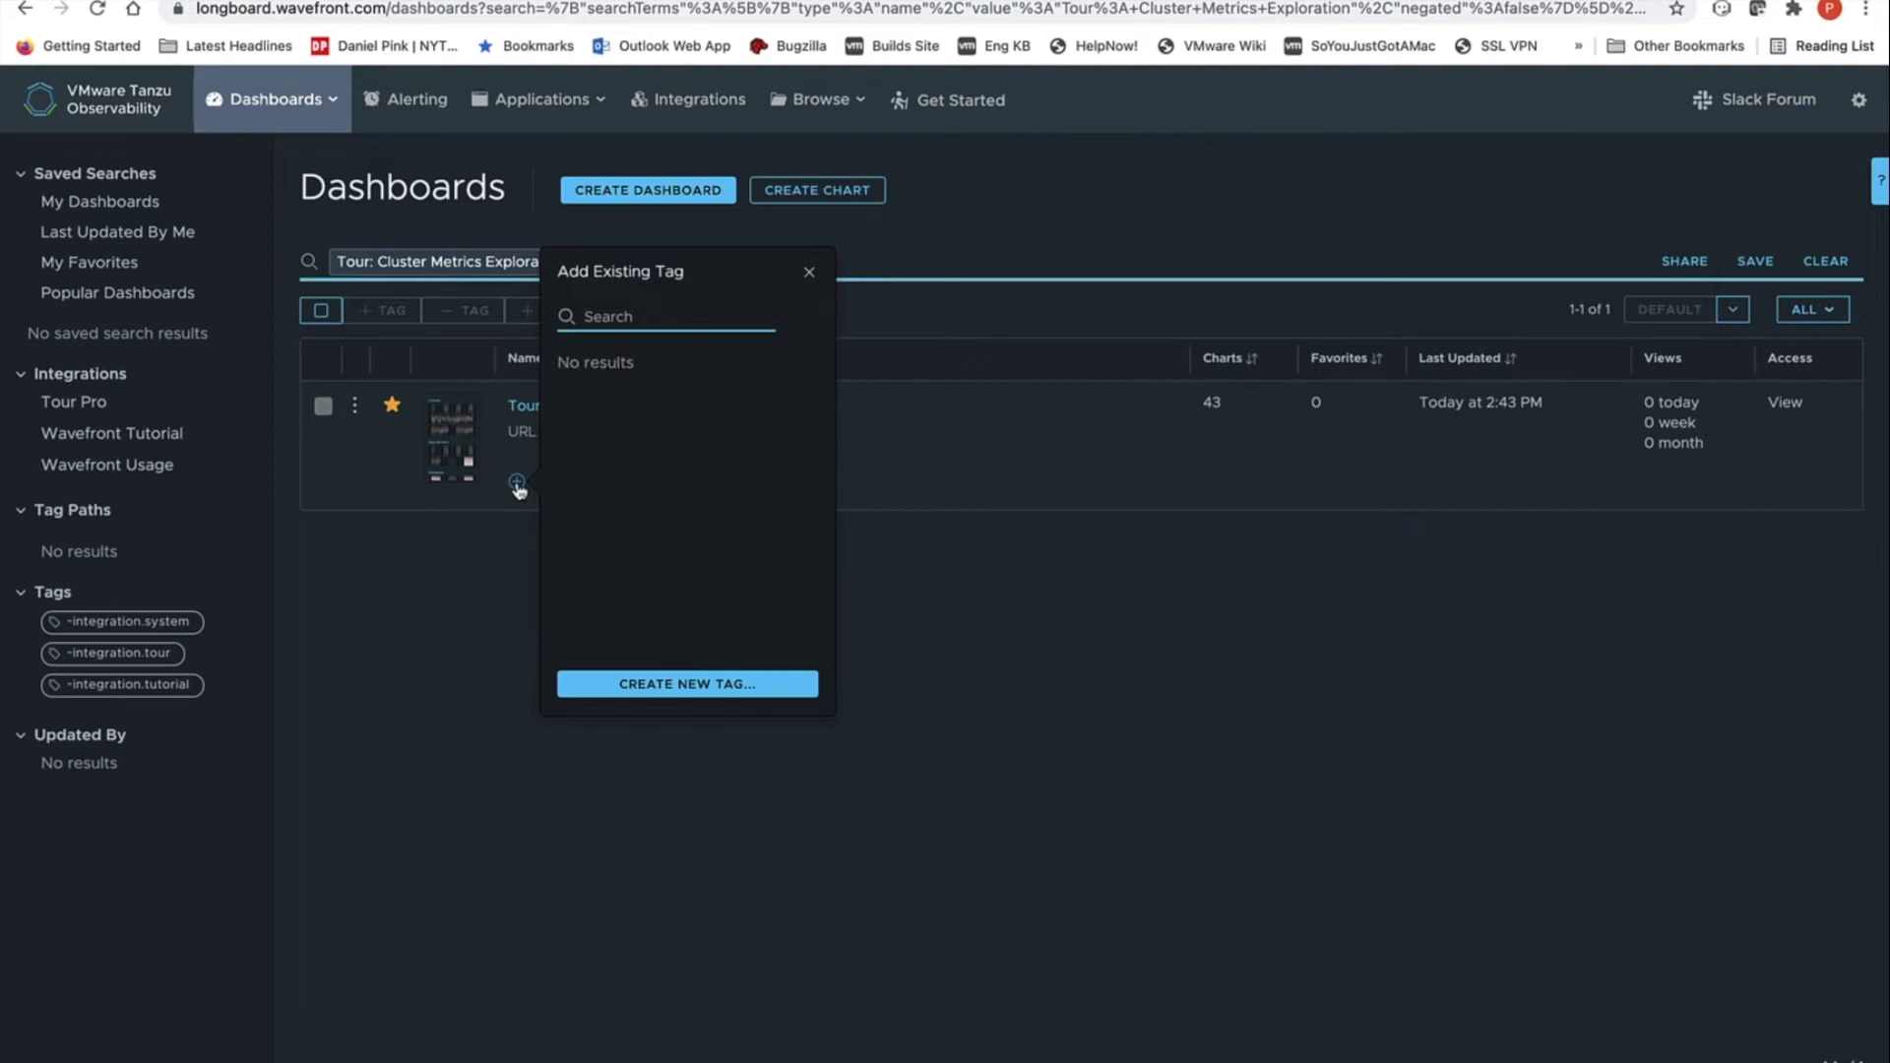
left_click(677, 684)
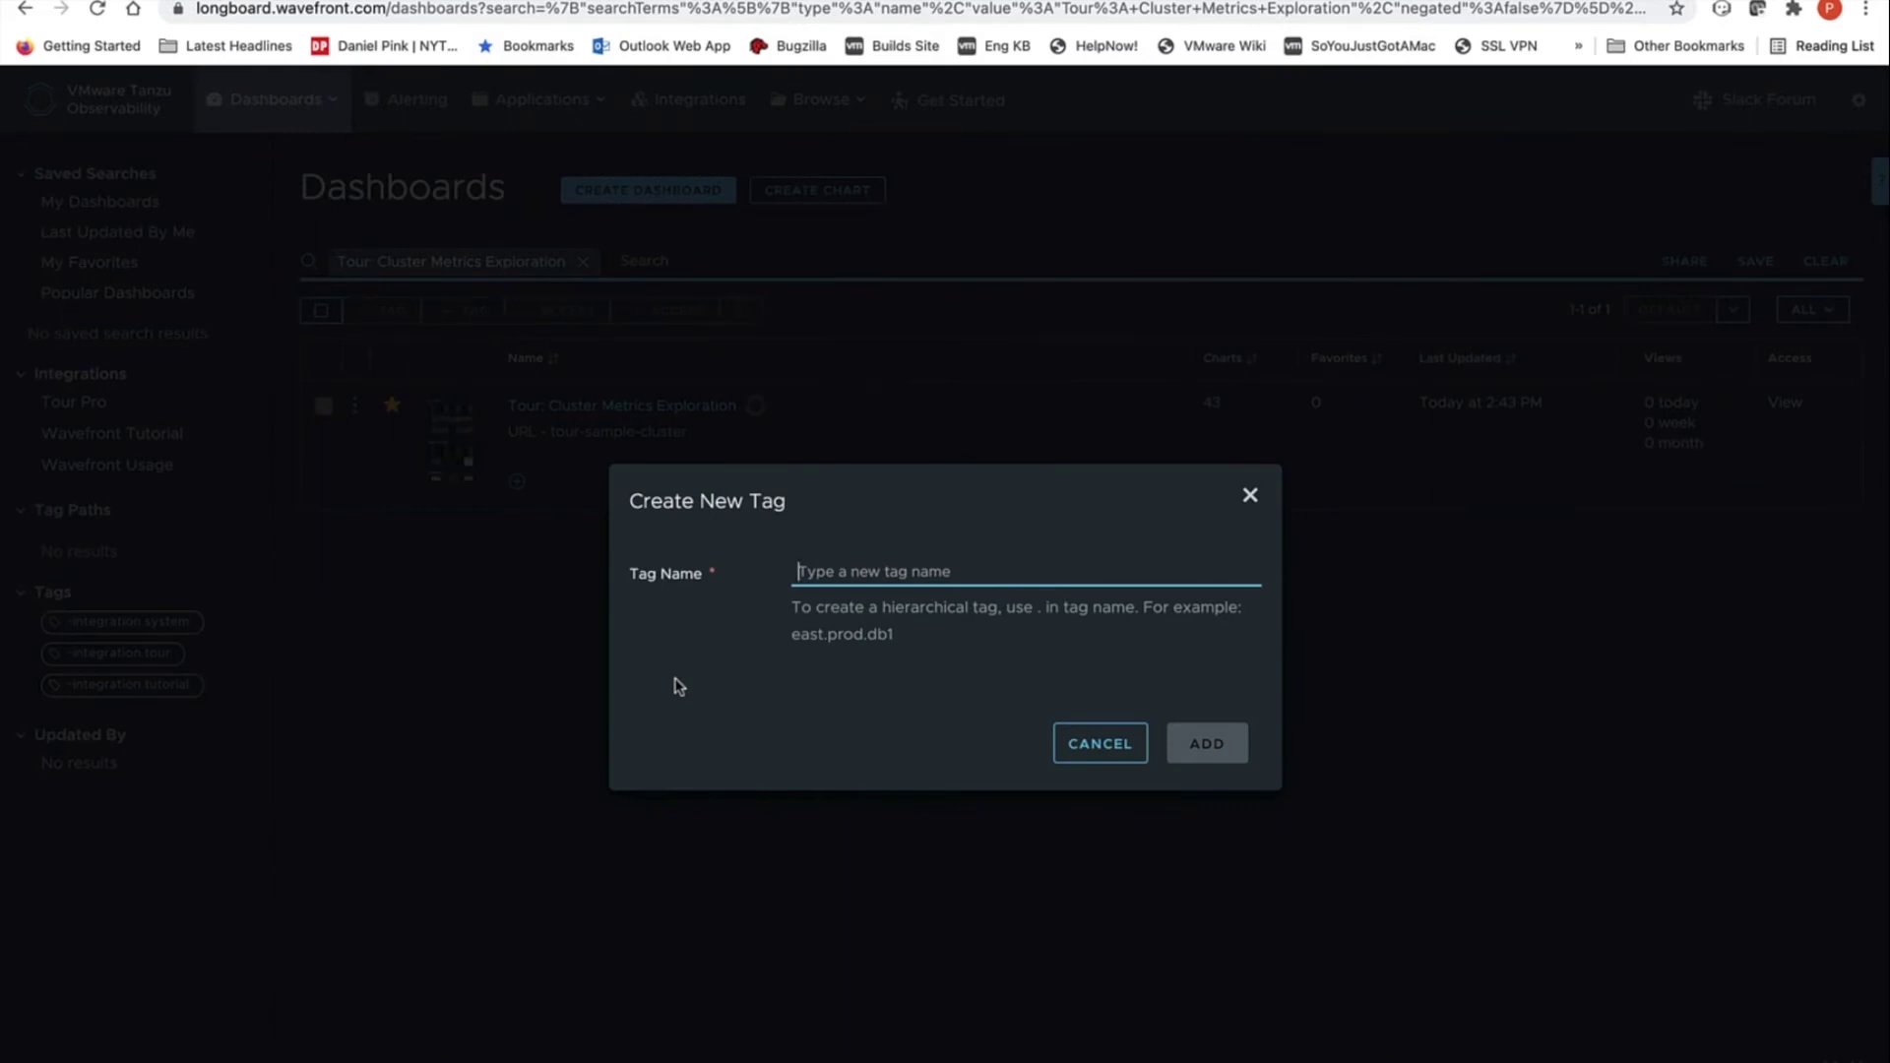
type("hol")
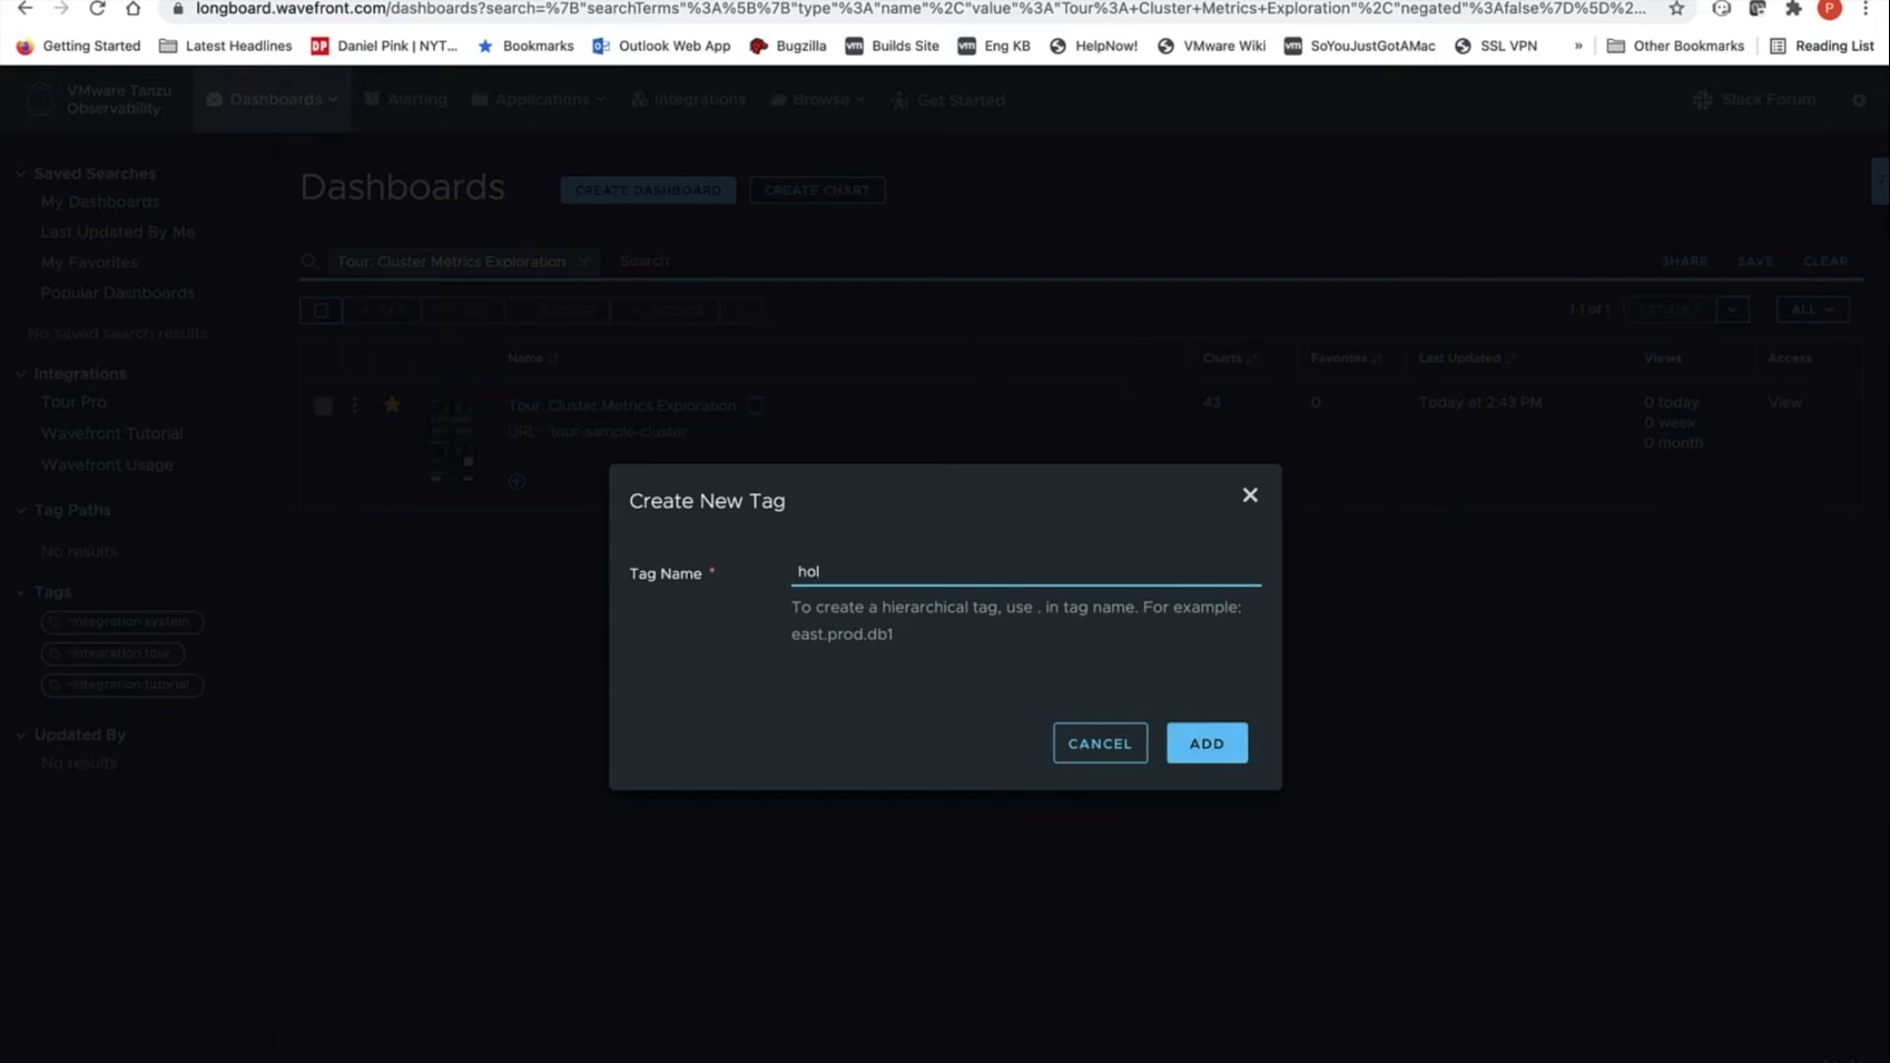
left_click(1220, 744)
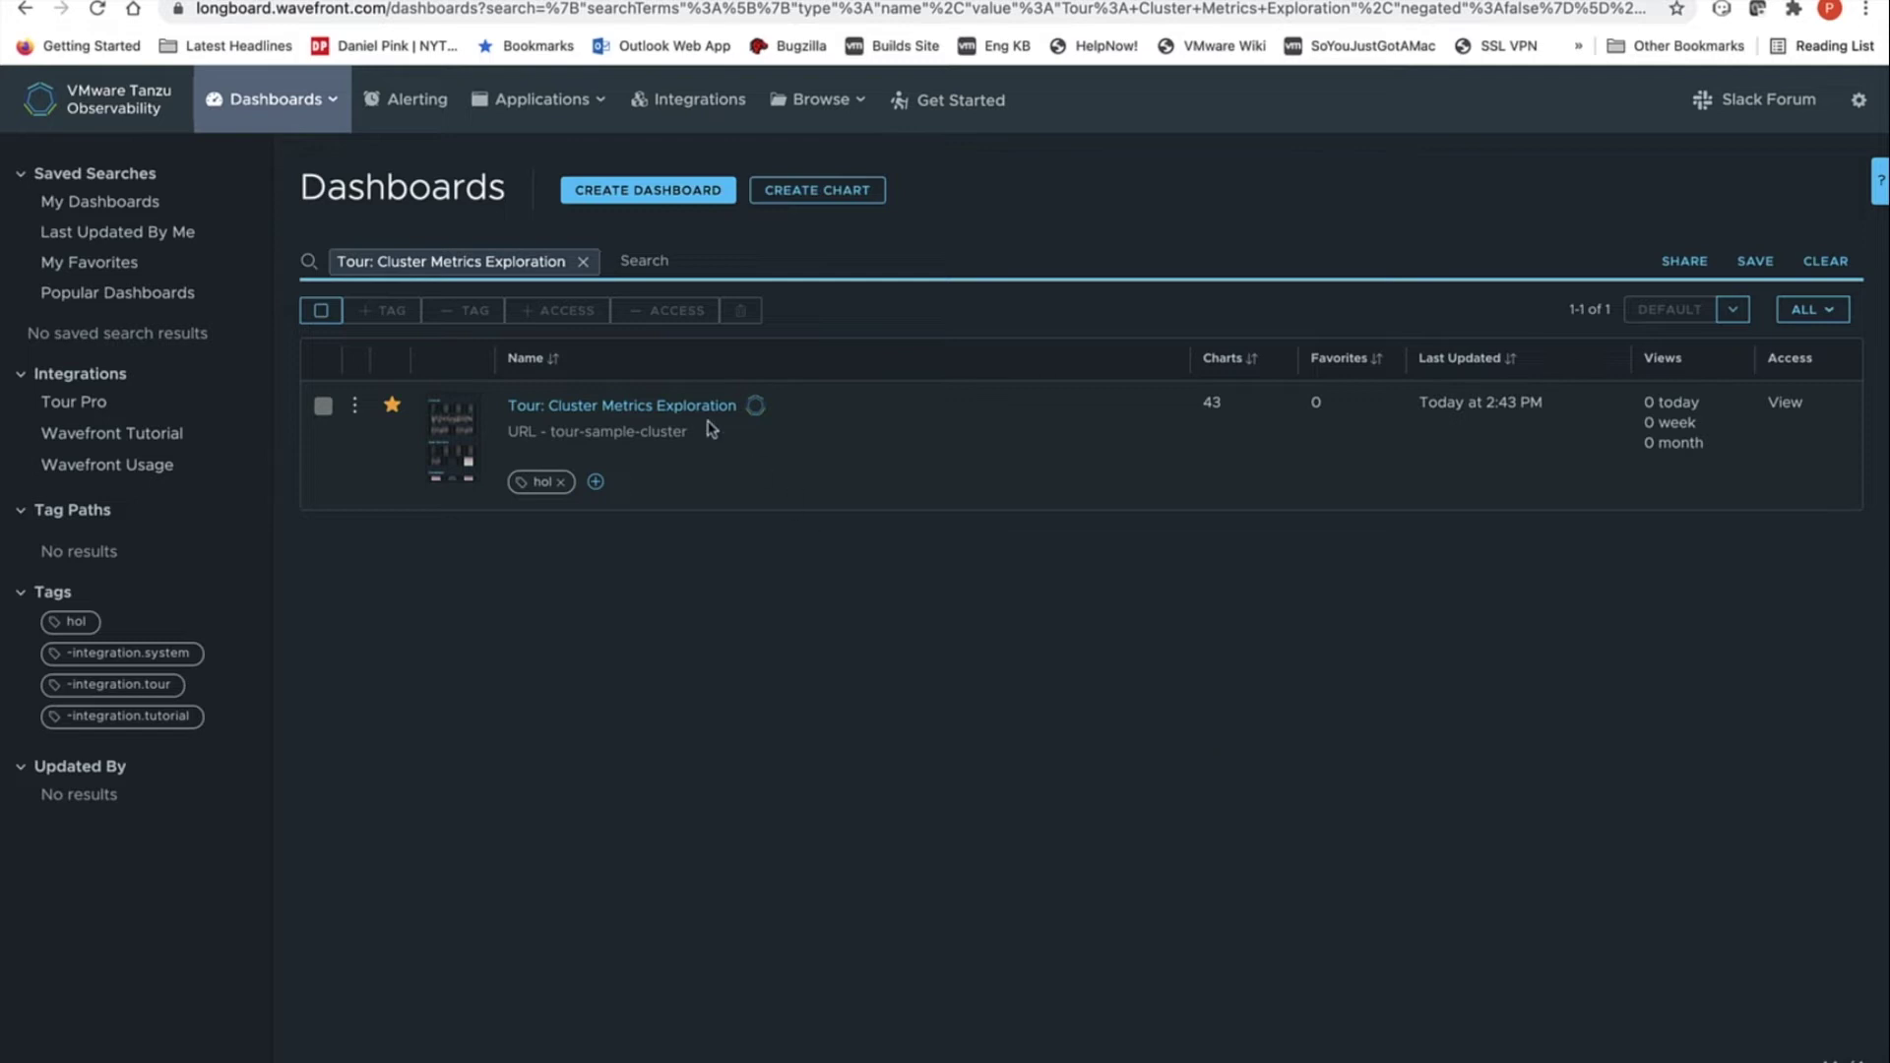
- Open the Tour: Cluster Metrics Exploration dashboard and review its custom and preset time window options
left_click(643, 410)
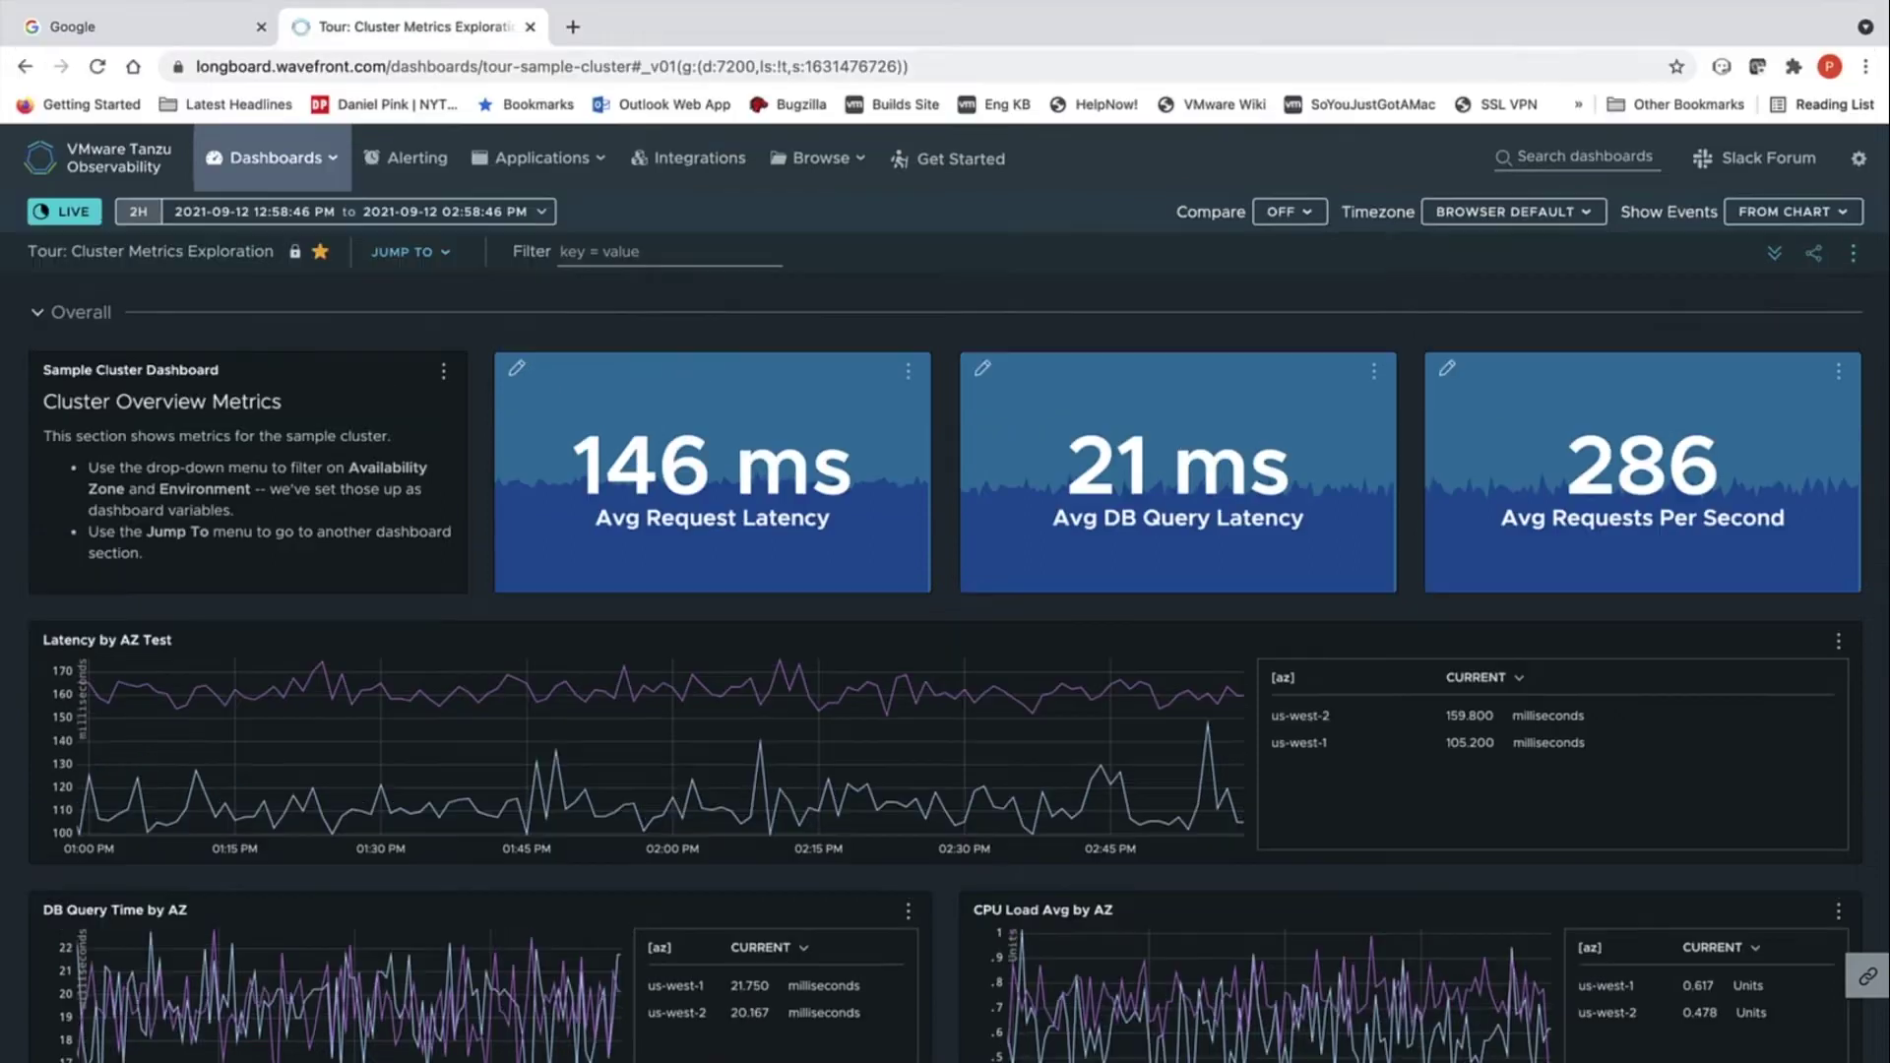
left_click(1082, 2)
left_click(1067, 3)
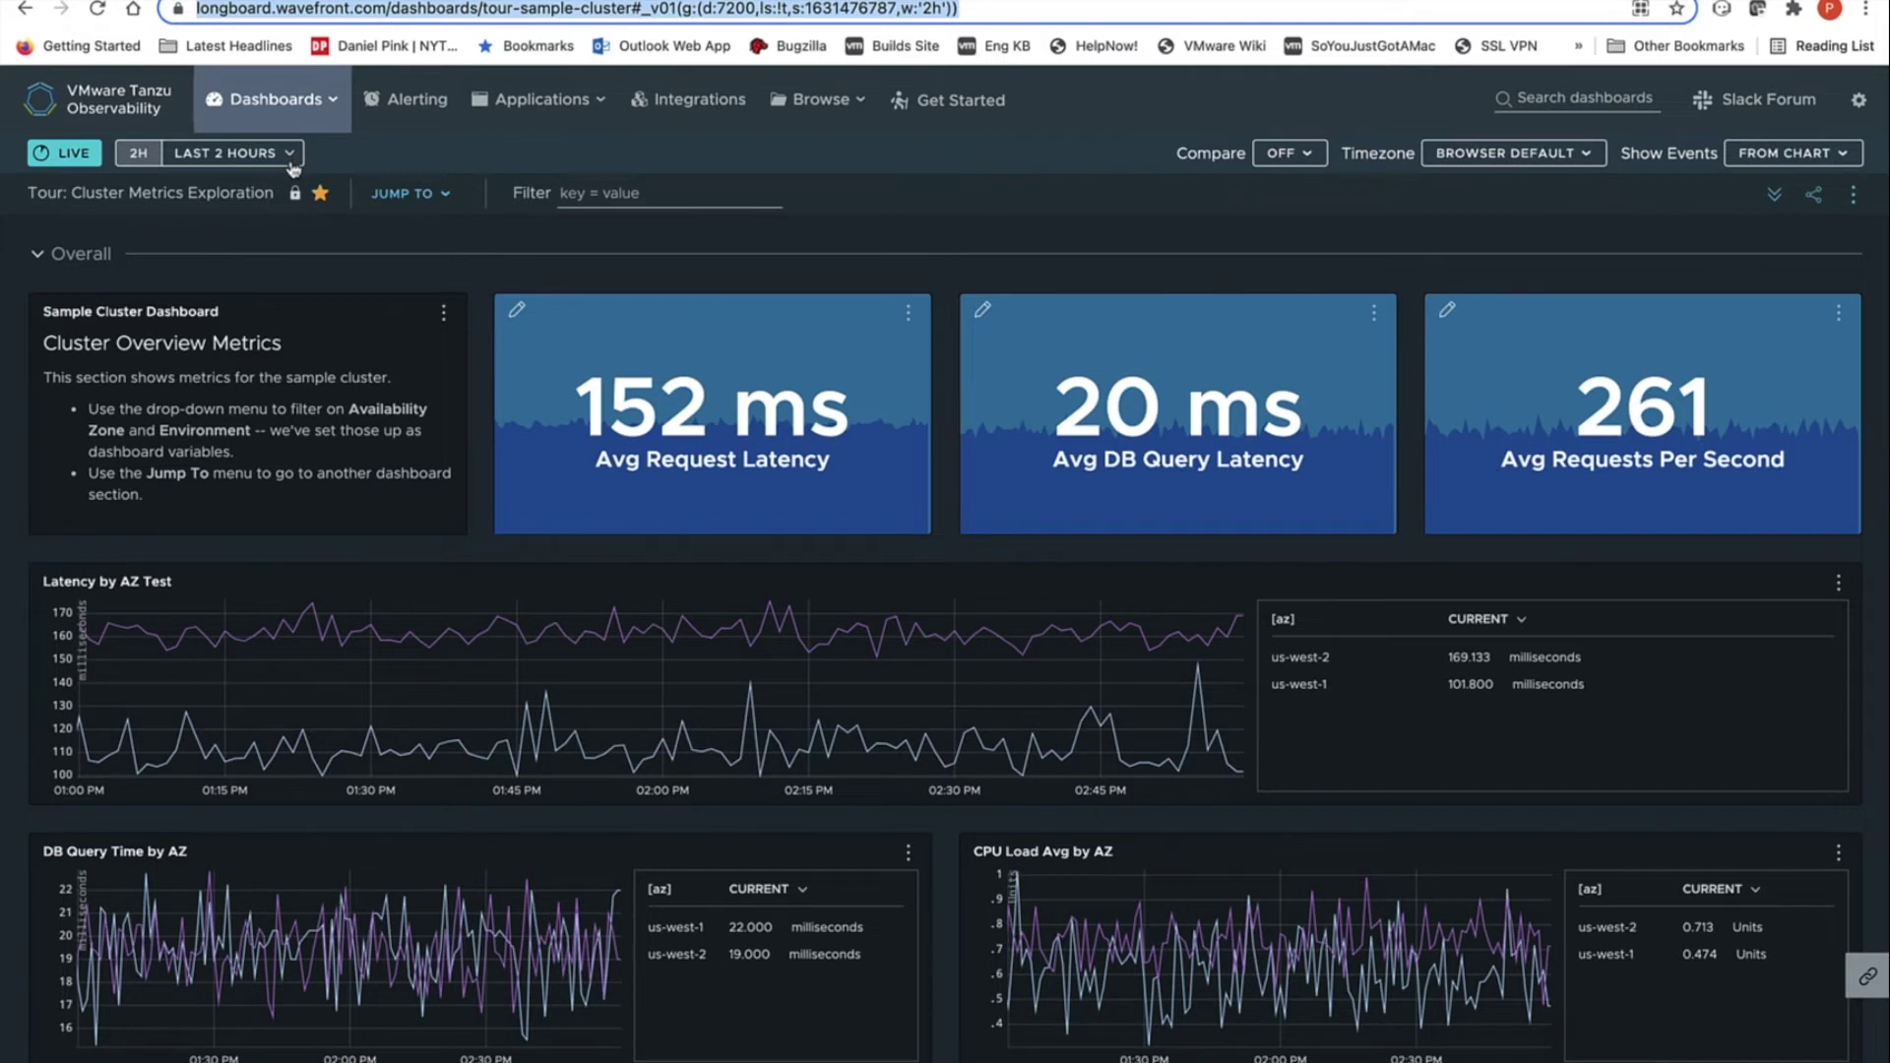
left_click(291, 155)
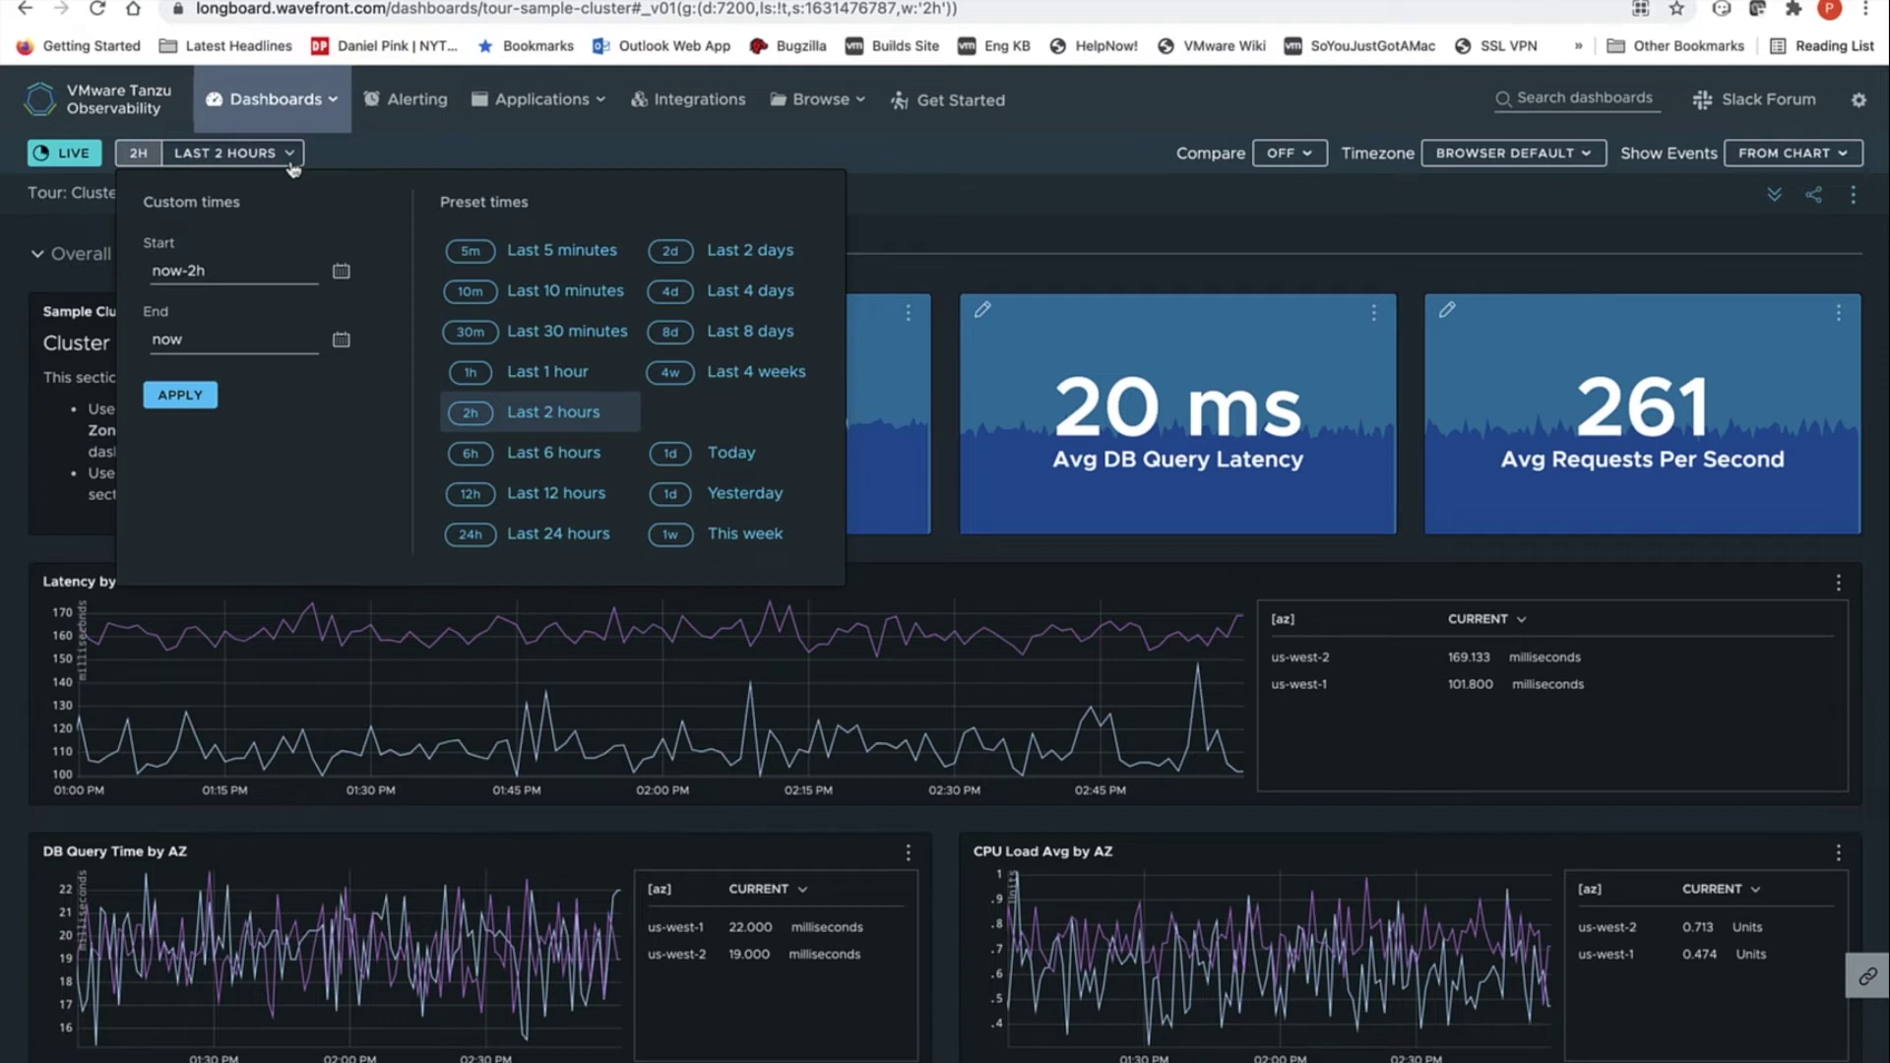
left_click(430, 160)
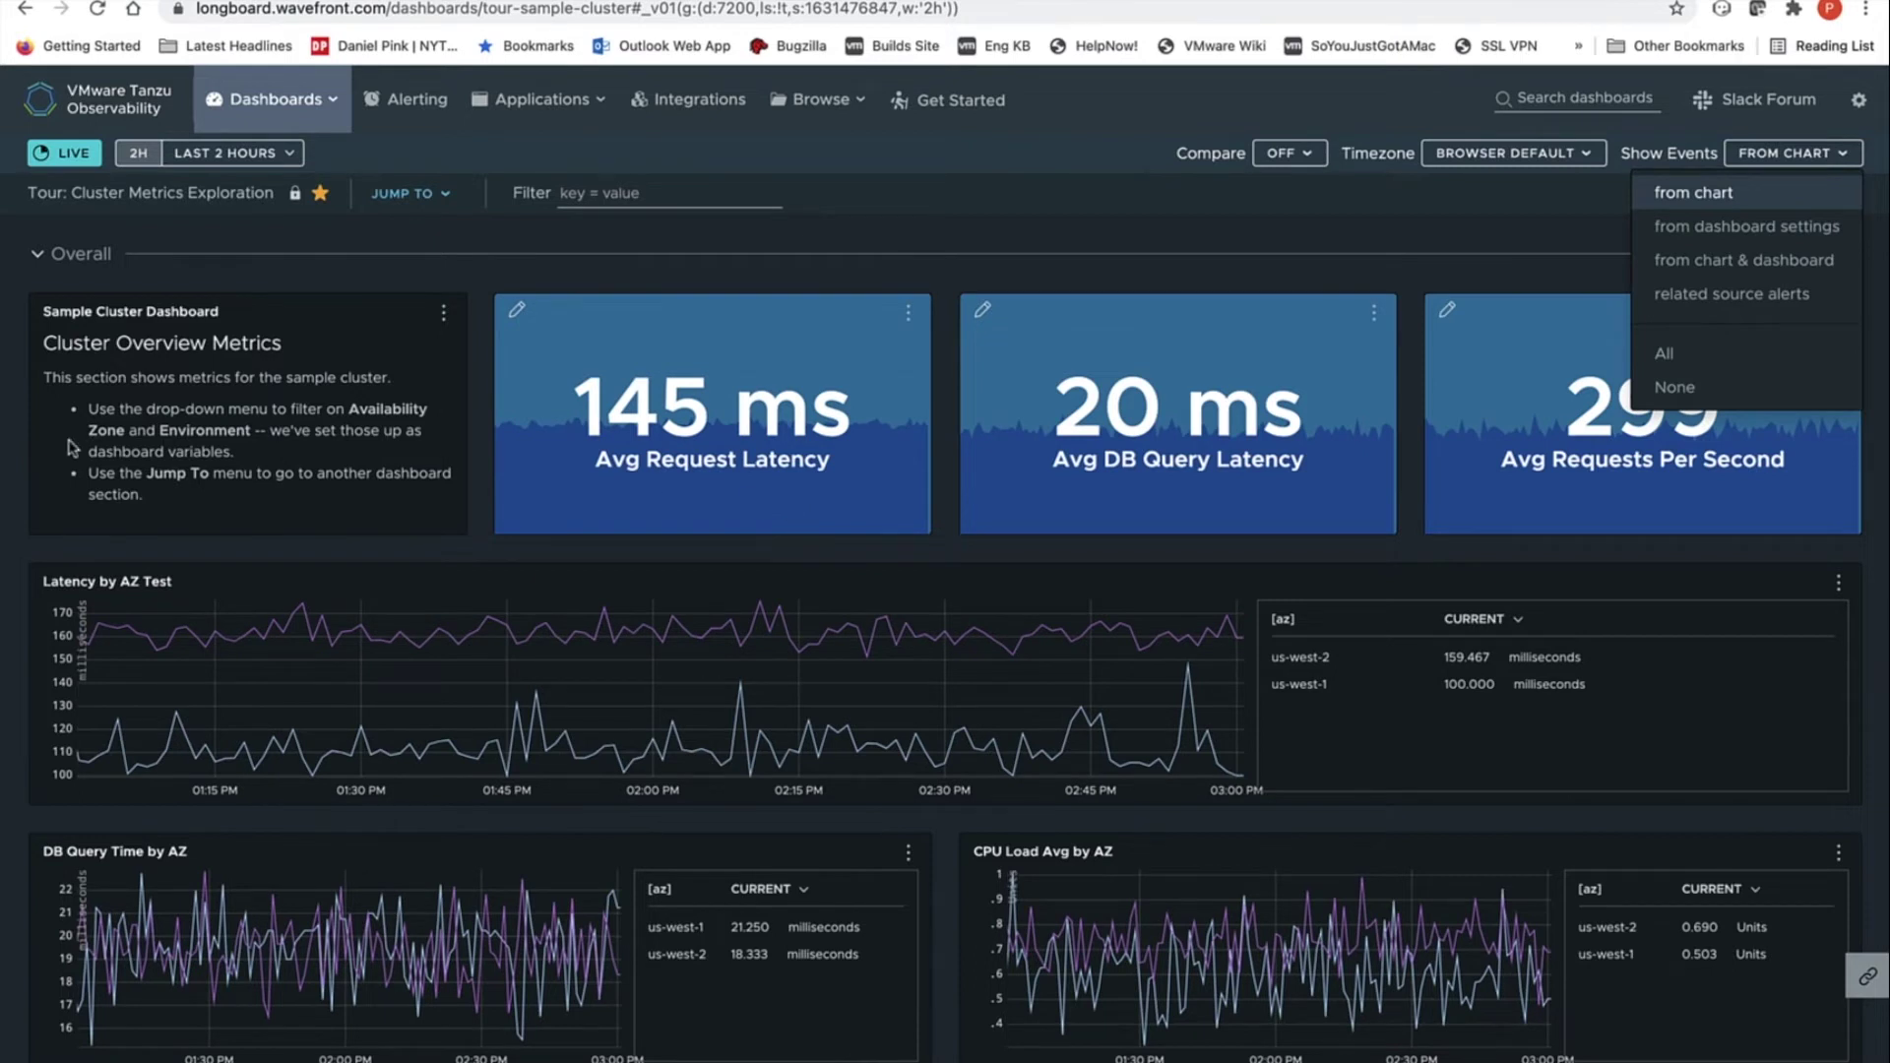
- Collapse the Overall section of the dashboard
left_click(39, 256)
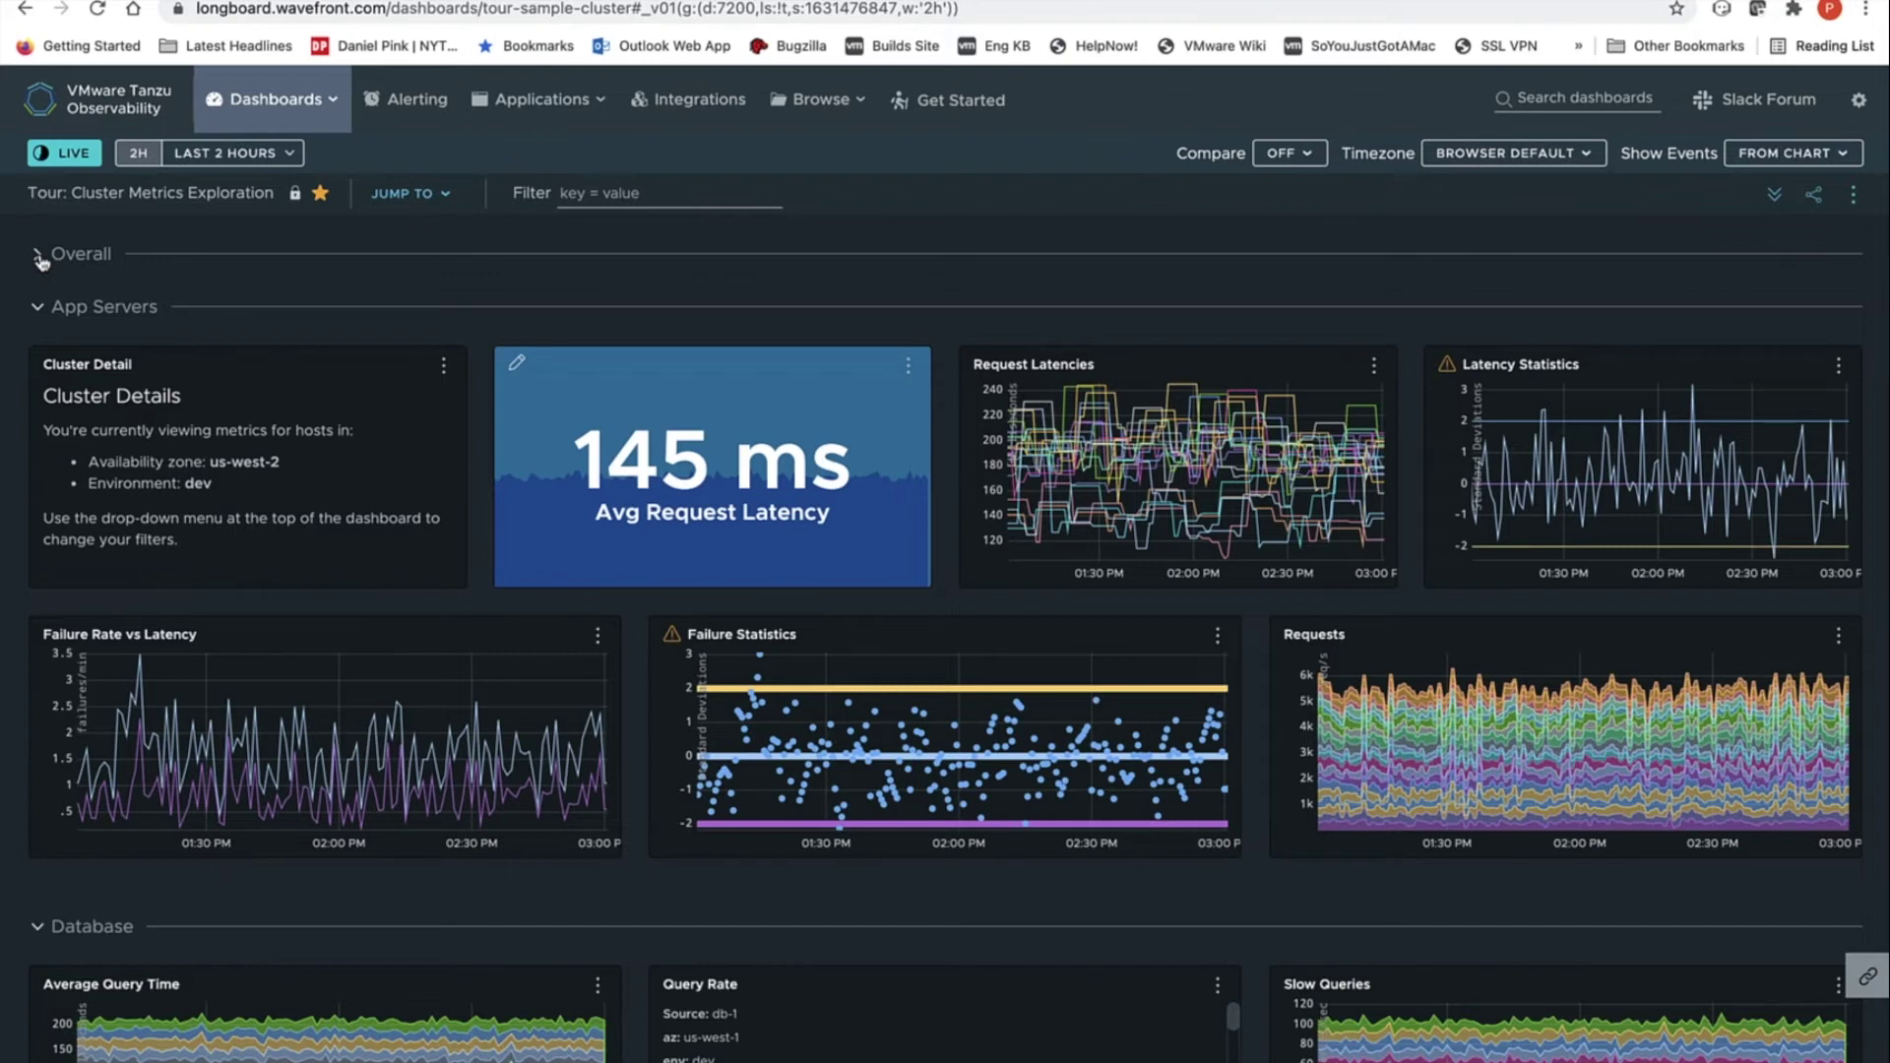
left_click(39, 256)
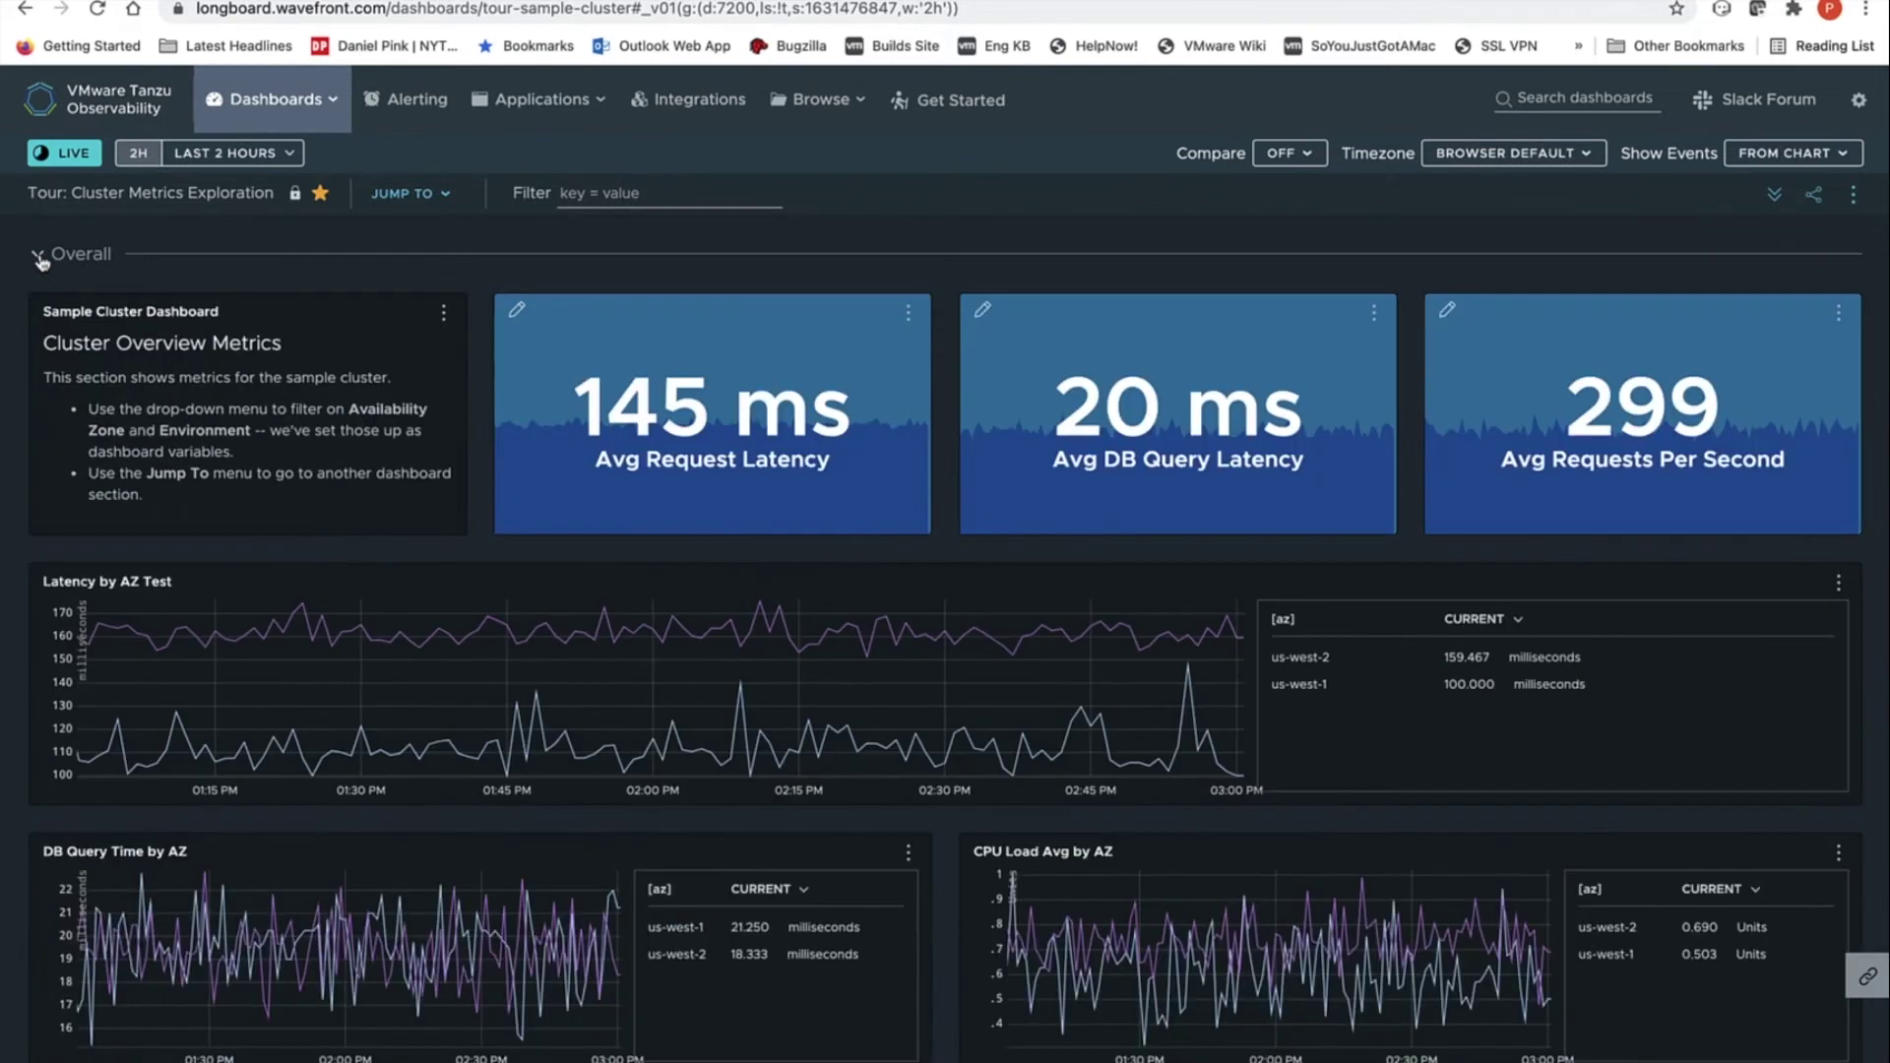
left_click(39, 257)
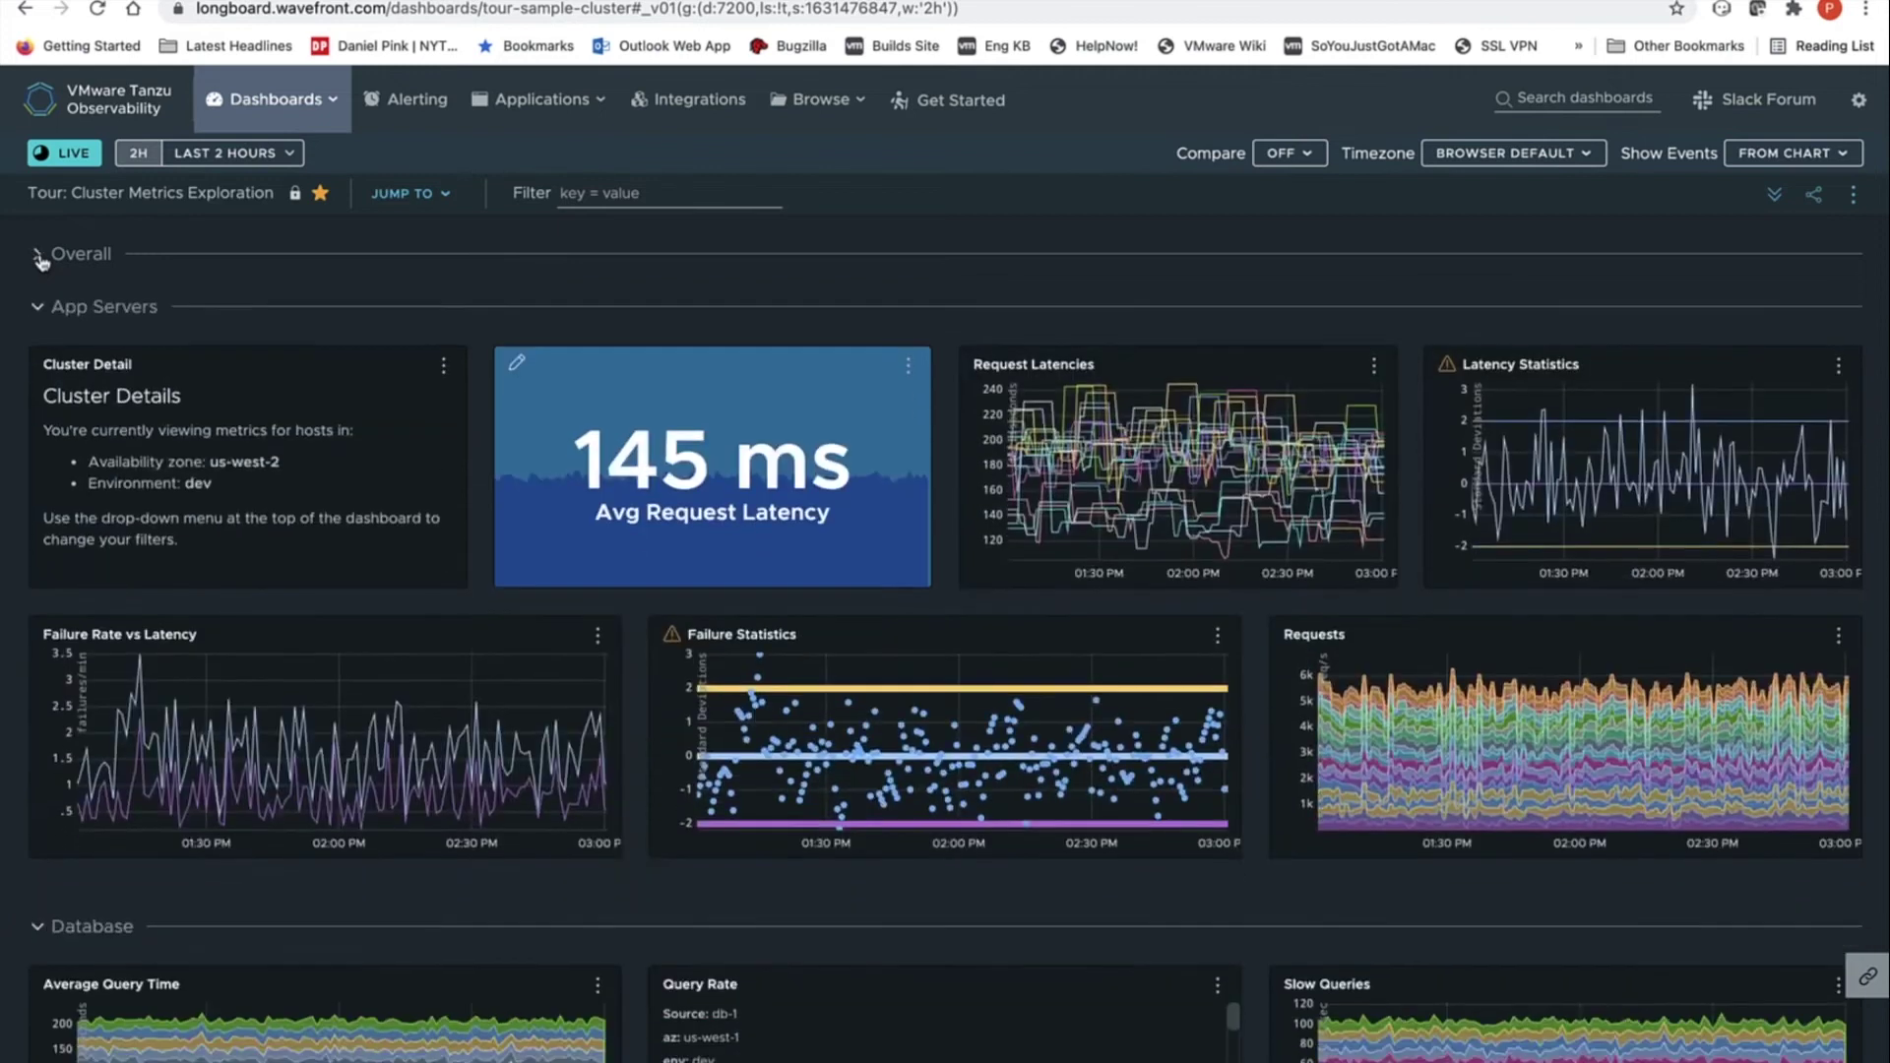